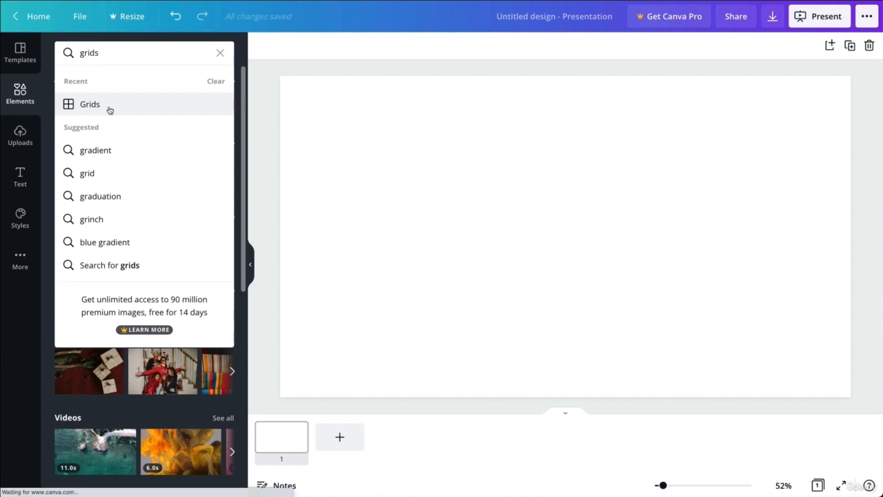
# - Add the three-row landscape image grid from the Grids results to the slide
pyautogui.click(110, 106)
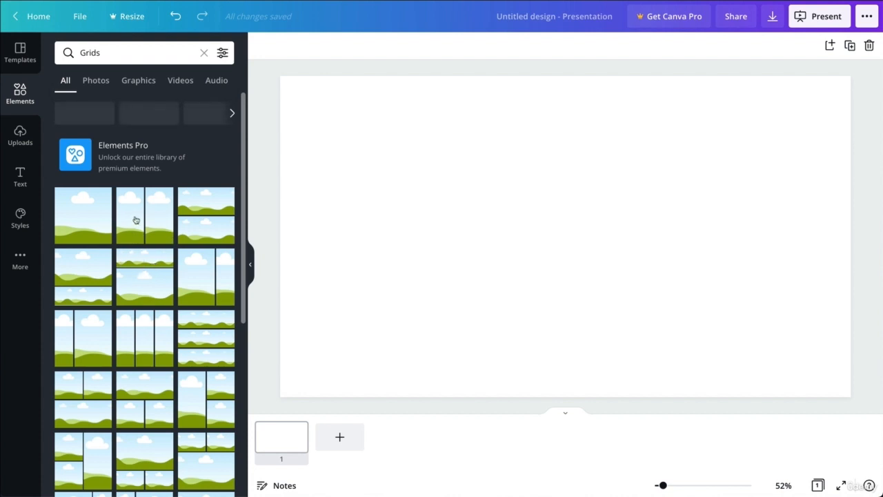
pyautogui.scroll(-5, 174, 252)
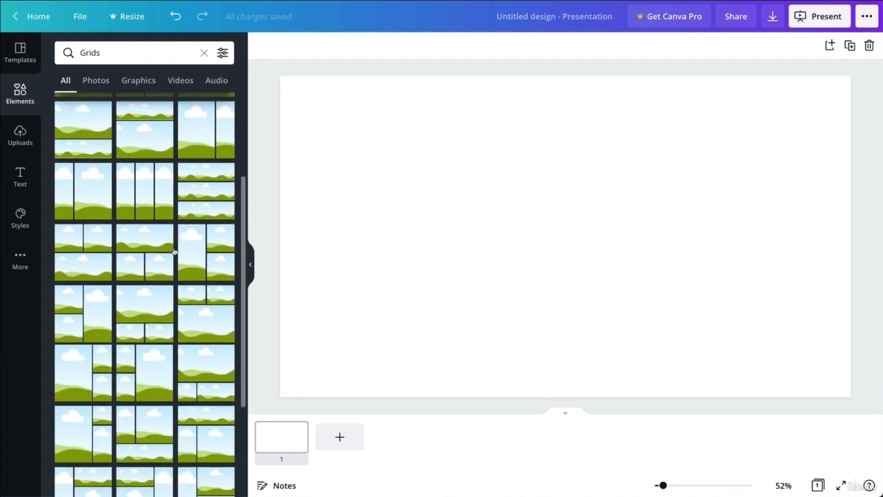
pyautogui.scroll(-5, 174, 252)
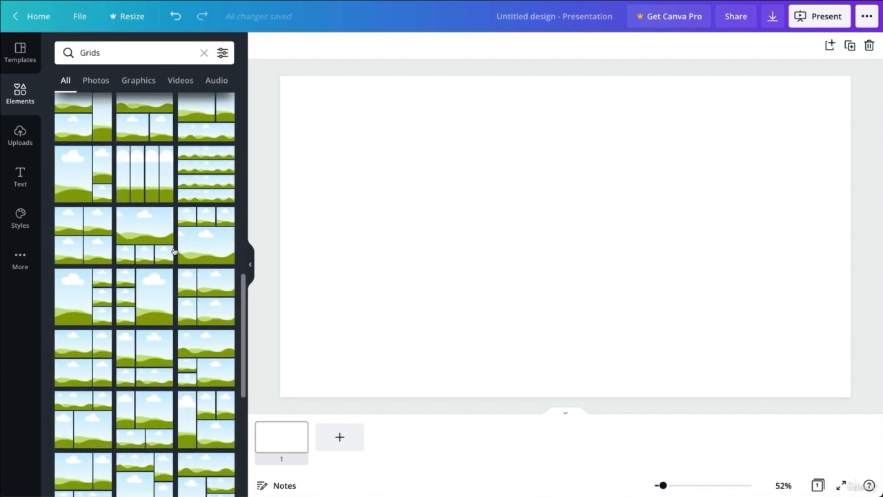
pyautogui.scroll(10, 152, 248)
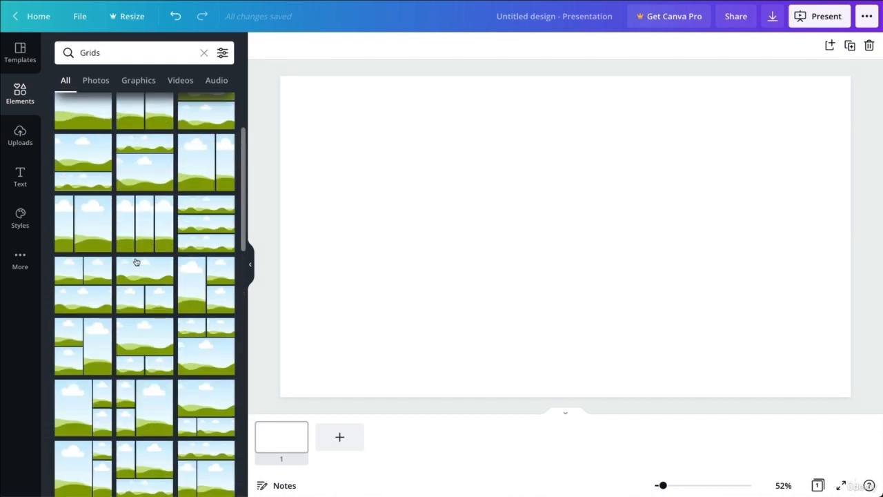
pyautogui.scroll(2, 137, 262)
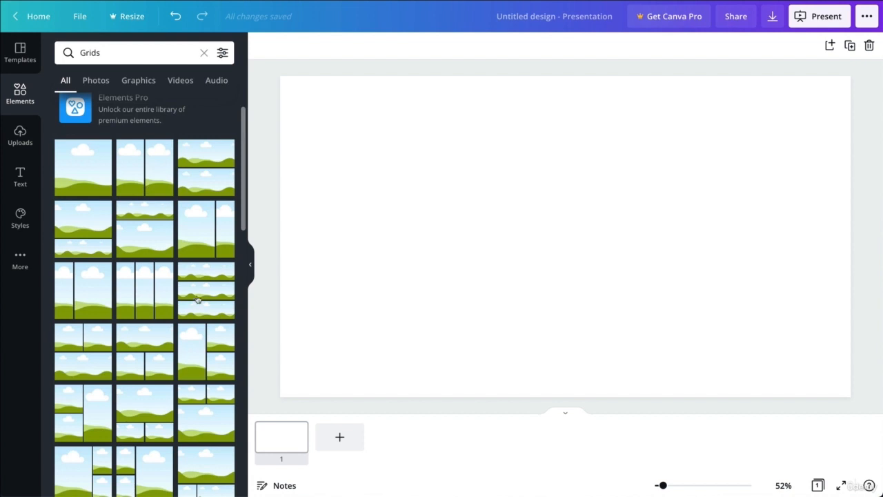
pyautogui.click(197, 300)
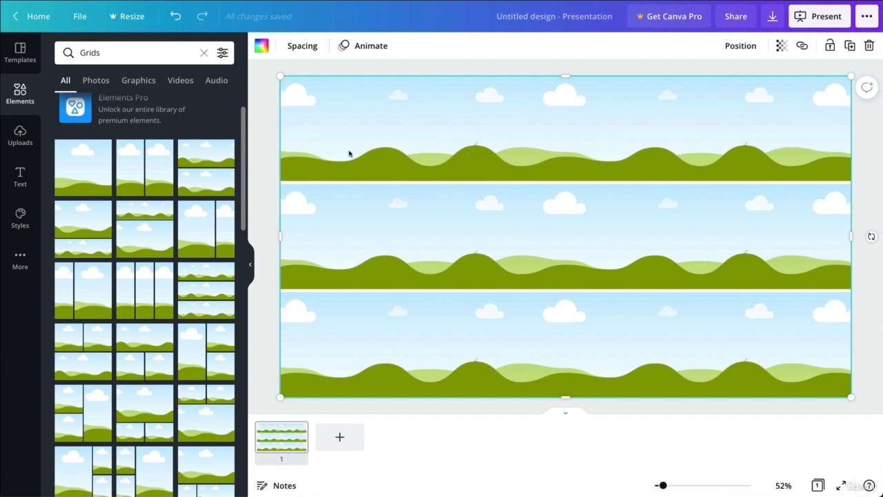
# - Search the Photos tab for 'city', replacing the old 'Grids' query
pyautogui.click(107, 82)
pyautogui.click(113, 58)
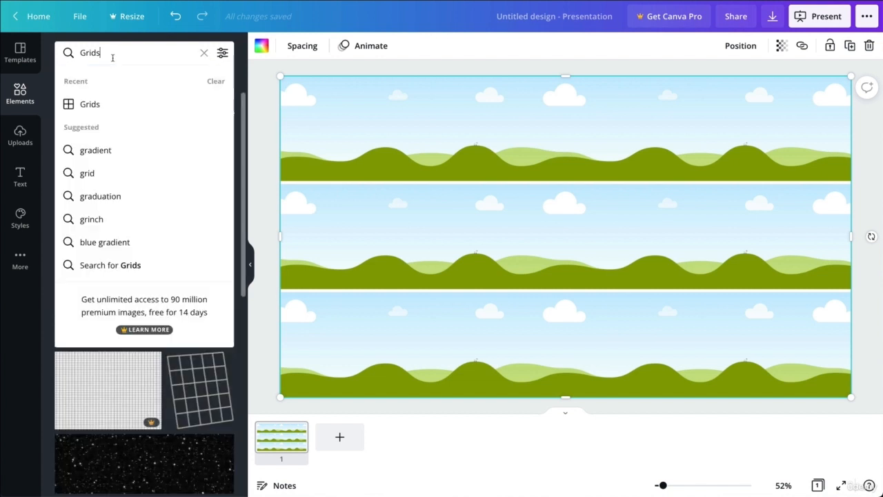
pyautogui.doubleClick(113, 58)
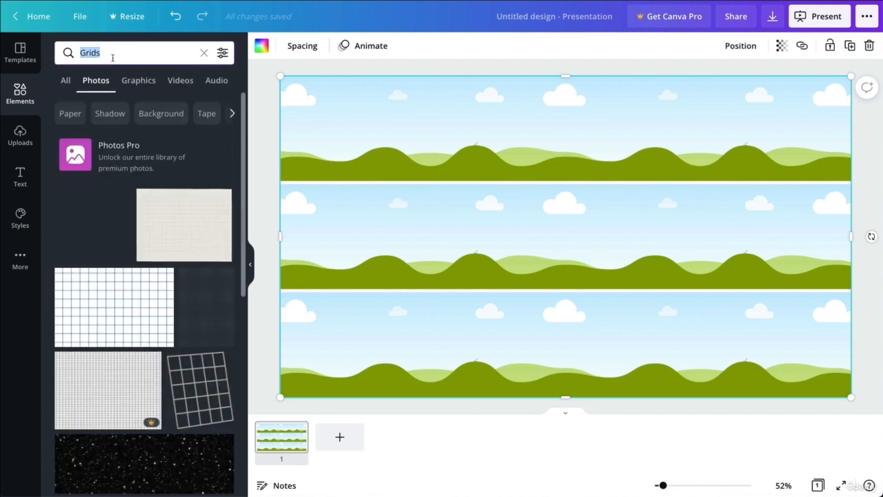
pyautogui.write('city')
pyautogui.press('Return')
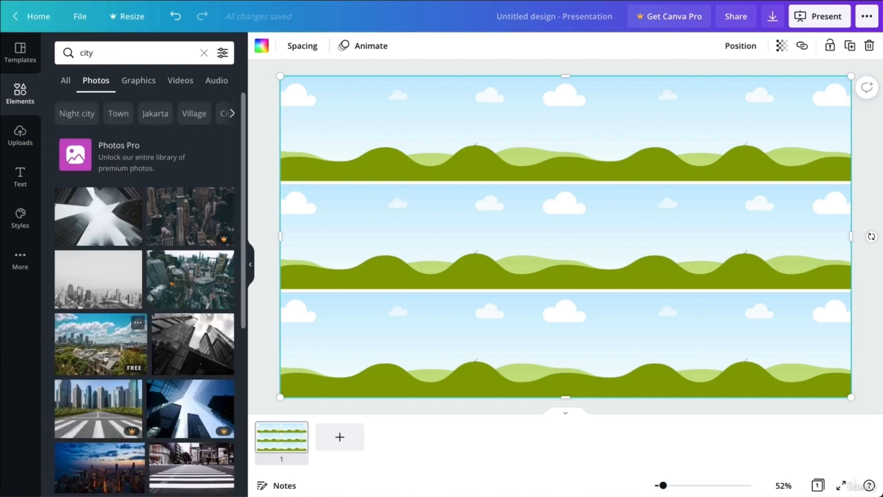
# - Put a harbour city photo in the middle row and a night skyline photo in the bottom row
pyautogui.moveTo(106, 358); pyautogui.dragTo(436, 224)
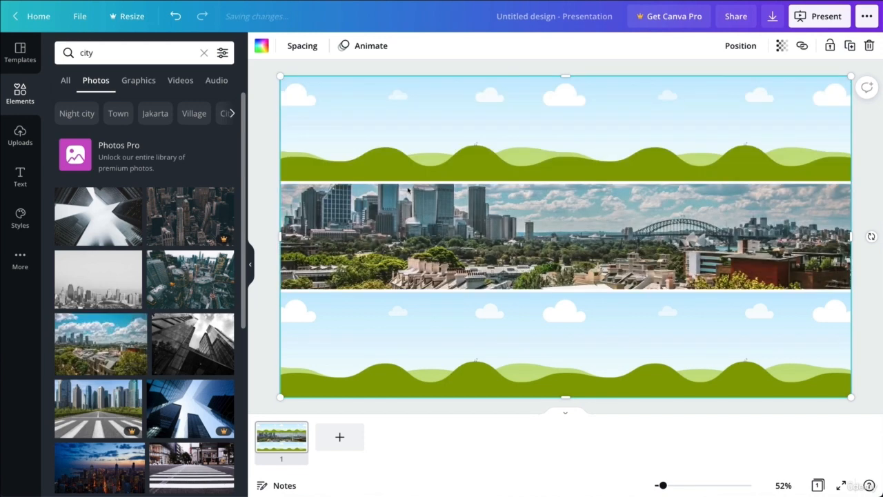
pyautogui.scroll(-2, 122, 285)
pyautogui.scroll(-3, 118, 290)
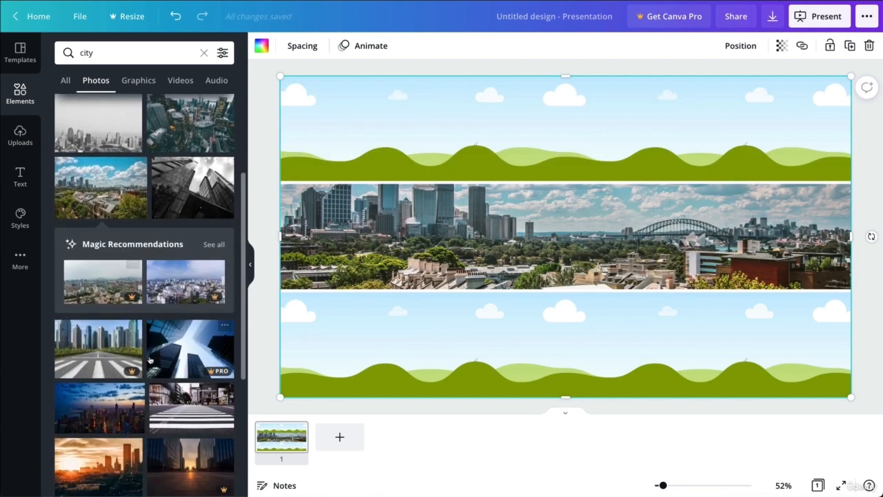
pyautogui.click(116, 301)
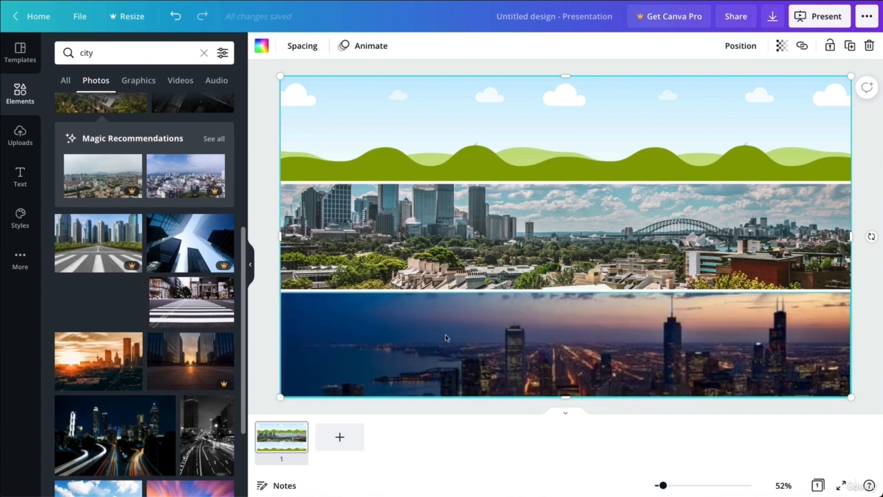
pyautogui.scroll(-2, 147, 339)
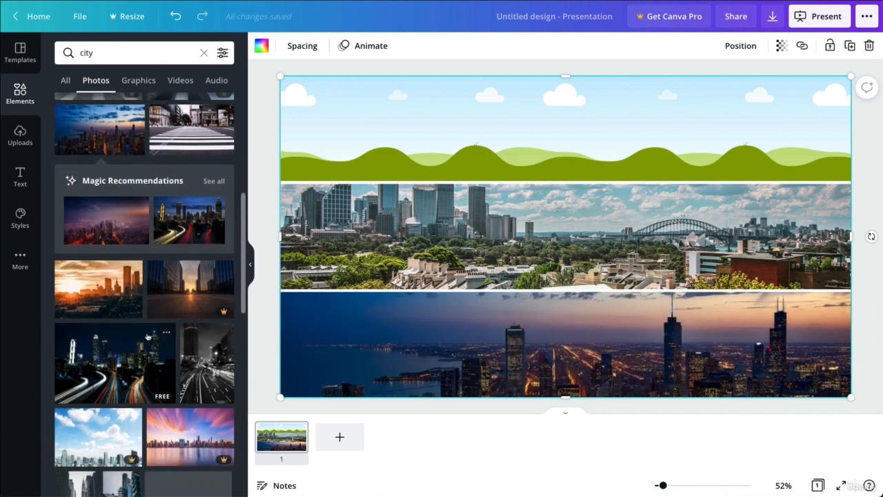
pyautogui.scroll(-2, 172, 324)
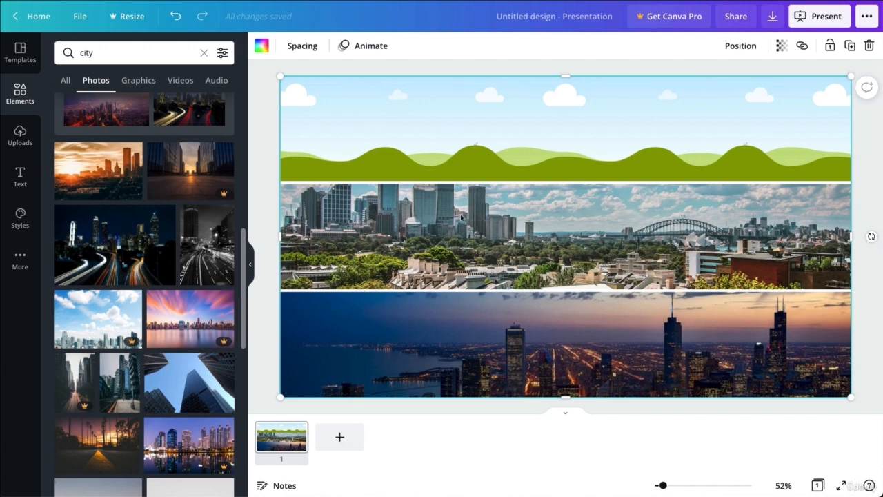
# - Crop the middle harbour photo, enlarging and shifting it to frame more sky, skyline and bridge
pyautogui.doubleClick(487, 217)
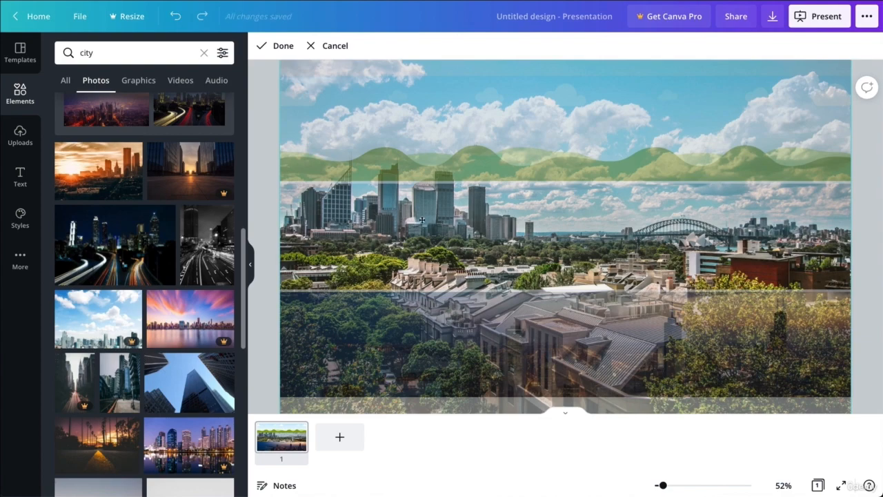
pyautogui.moveTo(379, 215); pyautogui.dragTo(495, 271)
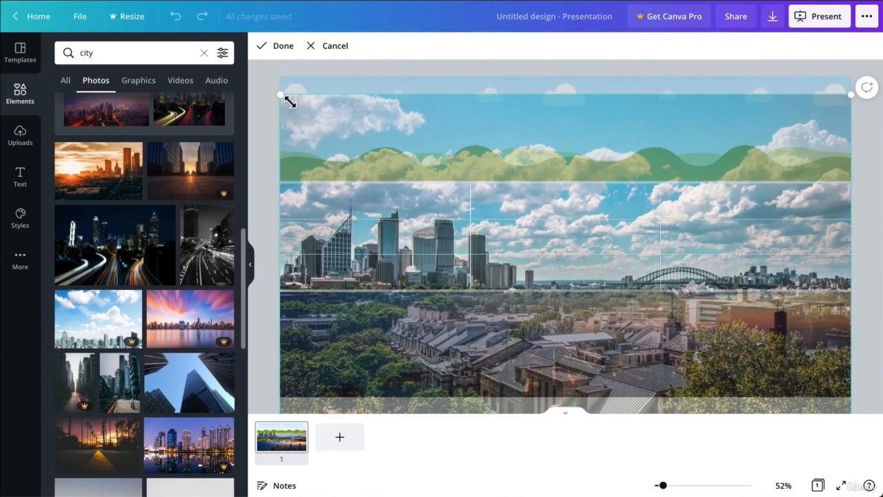
pyautogui.moveTo(281, 95); pyautogui.dragTo(155, 34)
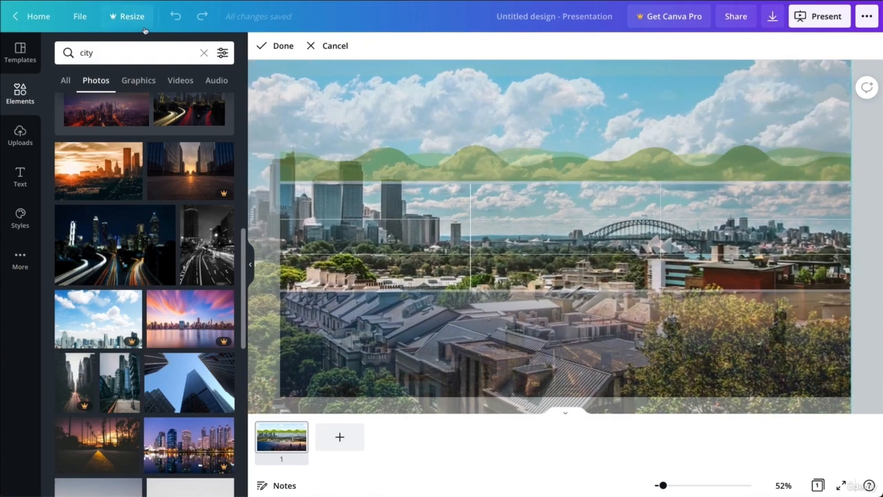
pyautogui.moveTo(730, 233); pyautogui.dragTo(816, 231)
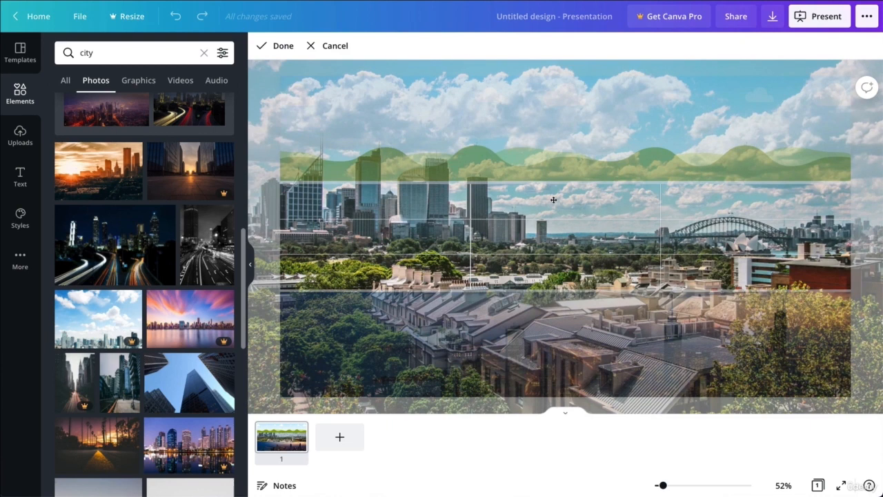
pyautogui.press('Return')
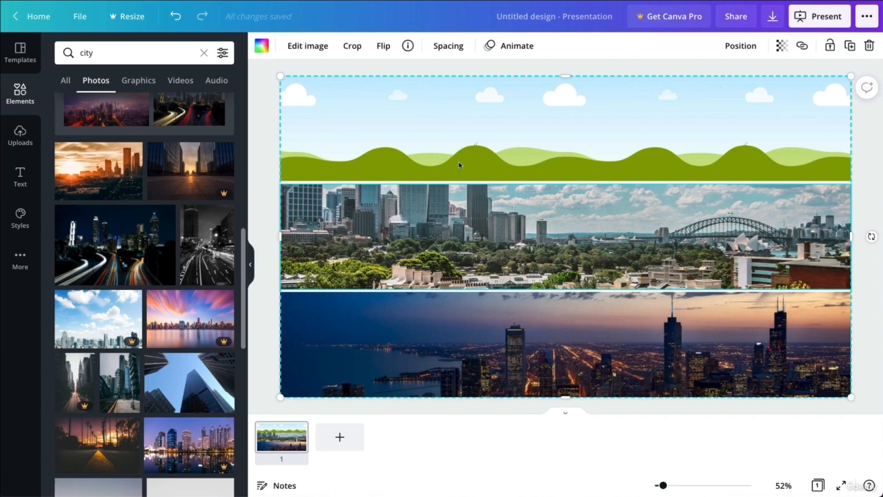
# - Turn on rulers, add three horizontal guides across the grid rows, and undo the middle photo
pyautogui.click(80, 17)
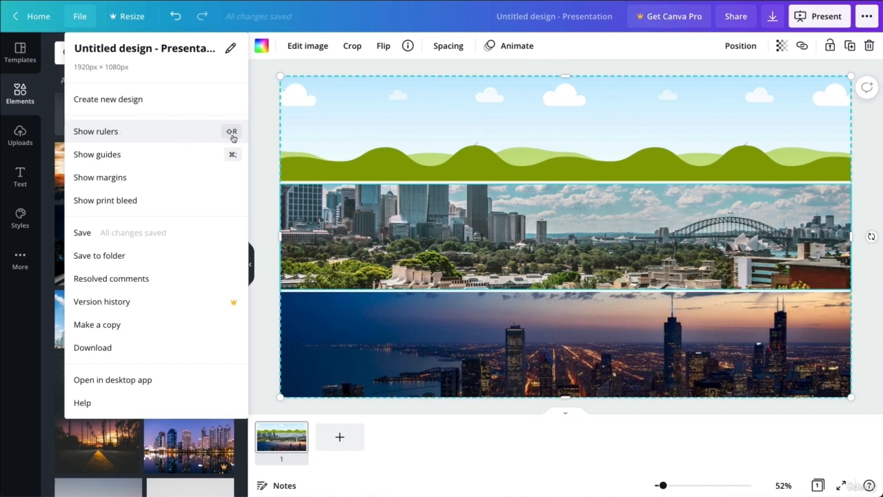
pyautogui.click(145, 133)
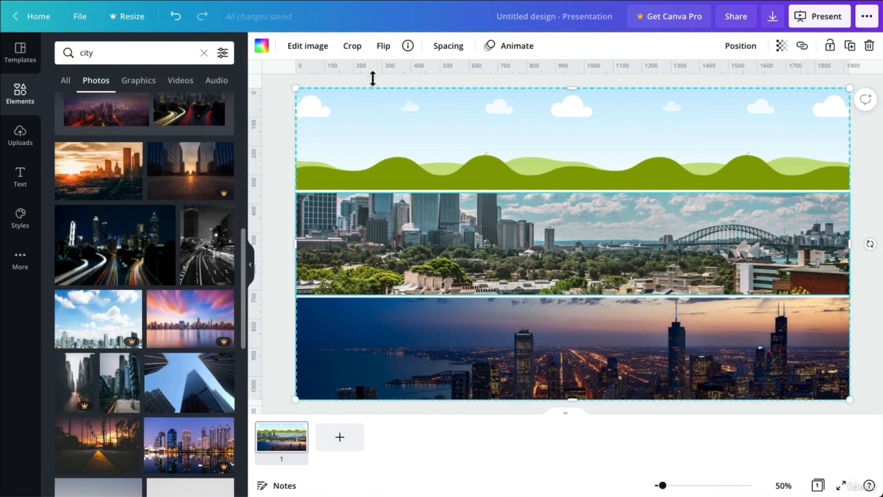
pyautogui.moveTo(372, 78); pyautogui.dragTo(387, 144)
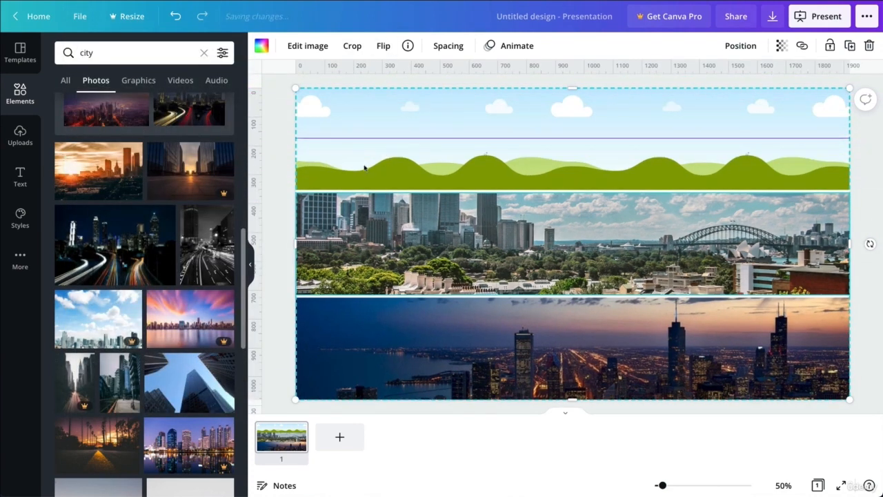
pyautogui.moveTo(352, 76); pyautogui.dragTo(385, 240)
pyautogui.moveTo(387, 77); pyautogui.dragTo(417, 333)
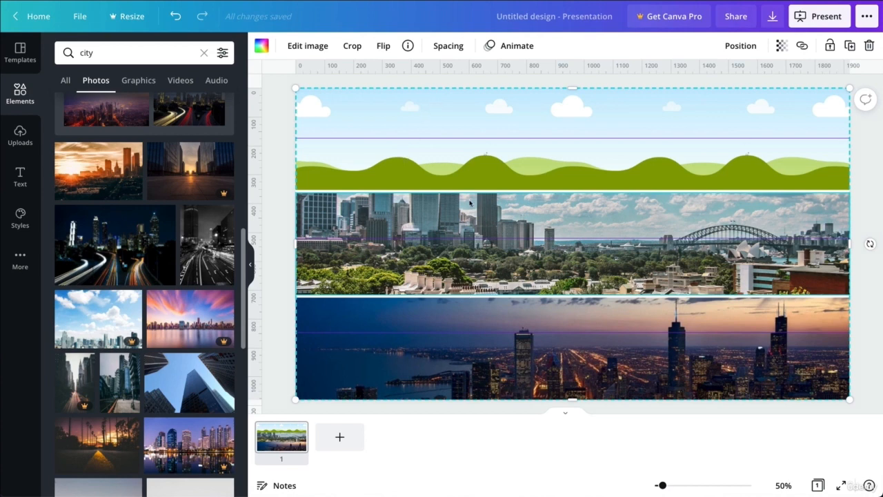
pyautogui.hotkey('ctrl', 'z')
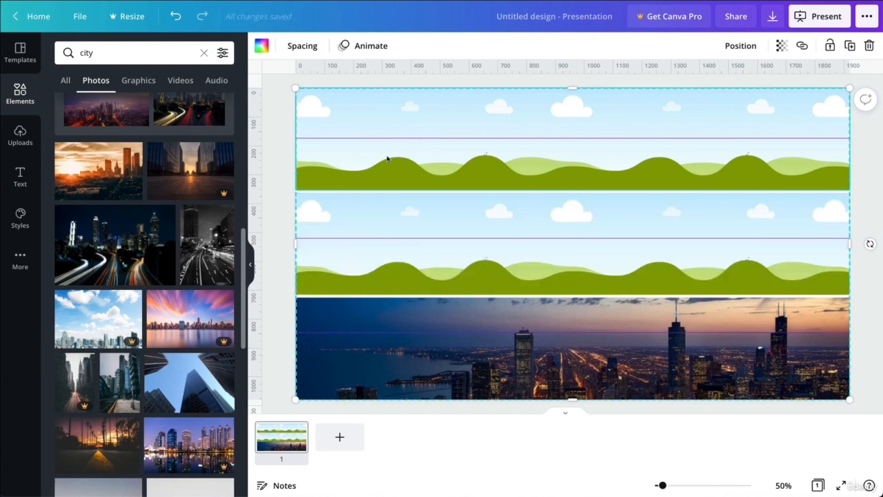
# - Delete the grid with its photos and drag three vertical guides onto the blank slide
pyautogui.press('Delete')
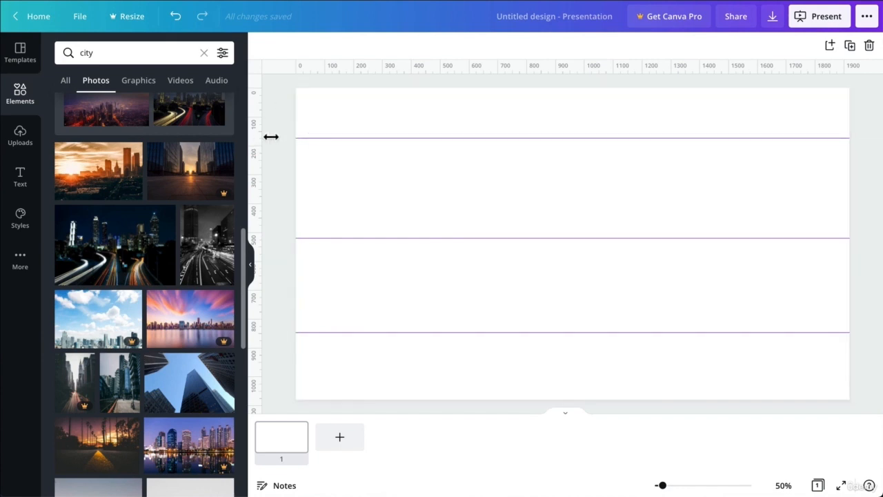
pyautogui.moveTo(270, 137); pyautogui.dragTo(390, 138)
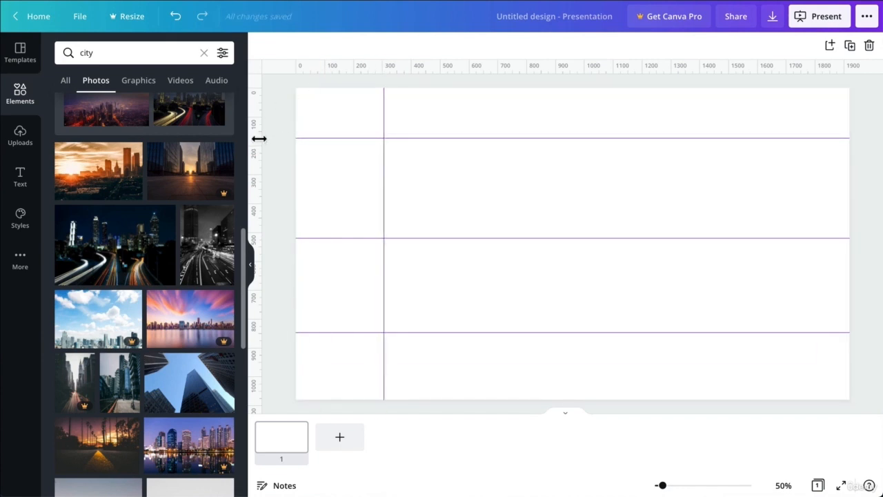
pyautogui.moveTo(259, 138); pyautogui.dragTo(494, 132)
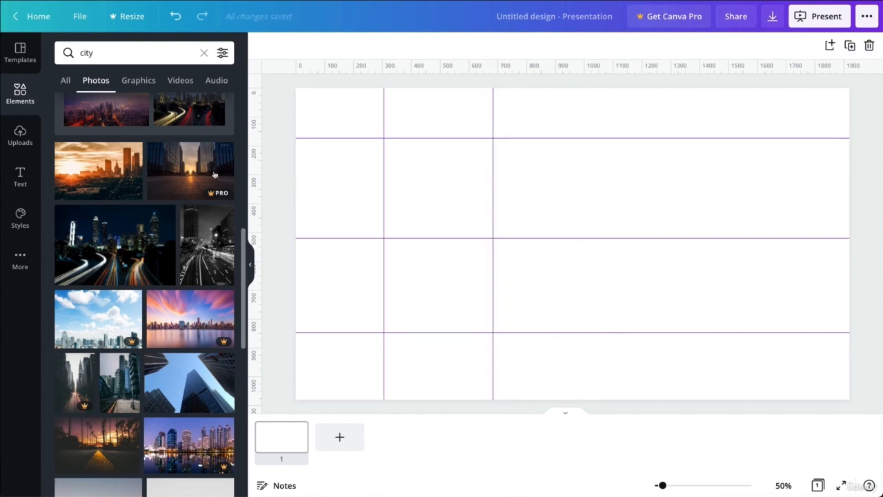
pyautogui.moveTo(258, 154); pyautogui.dragTo(658, 156)
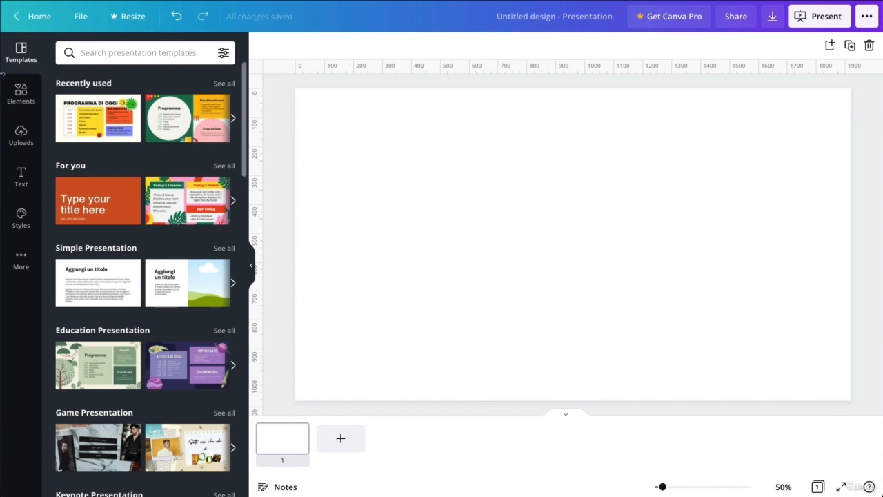
# - Search the Elements library for 'gradients'
pyautogui.click(21, 95)
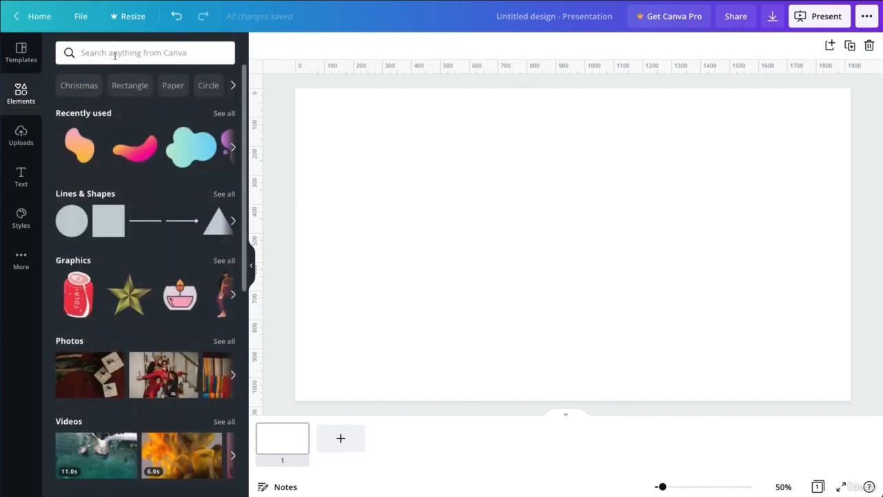
pyautogui.click(128, 53)
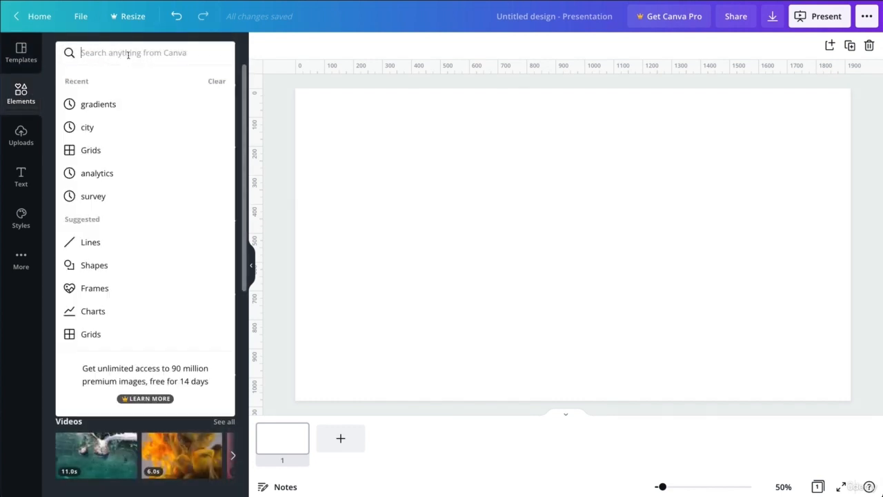
pyautogui.write('gradients')
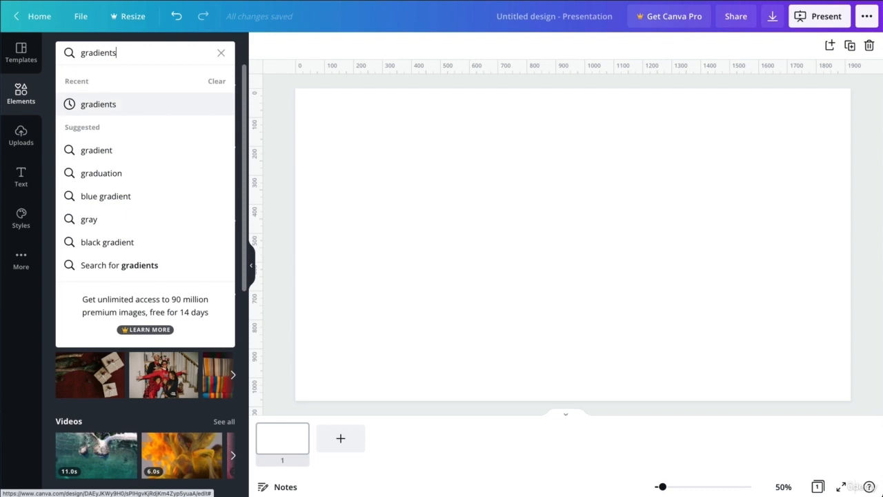
pyautogui.press('Return')
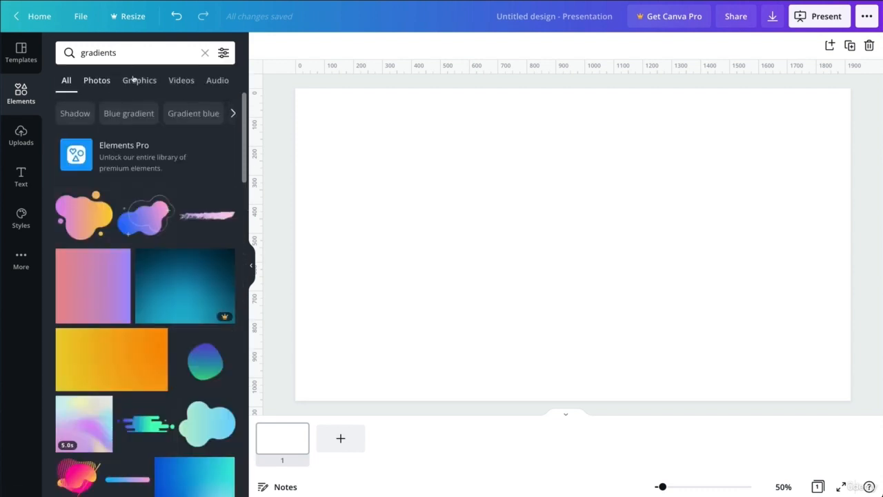
pyautogui.scroll(-1, 177, 238)
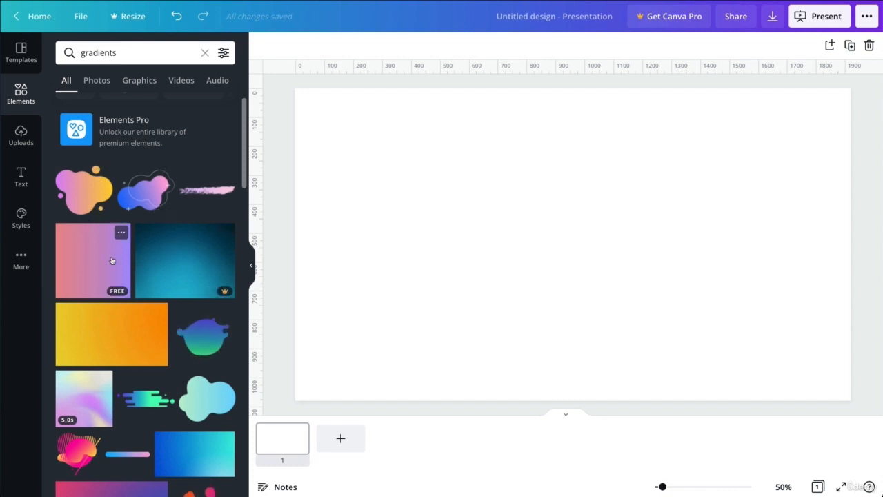
pyautogui.scroll(-1, 112, 261)
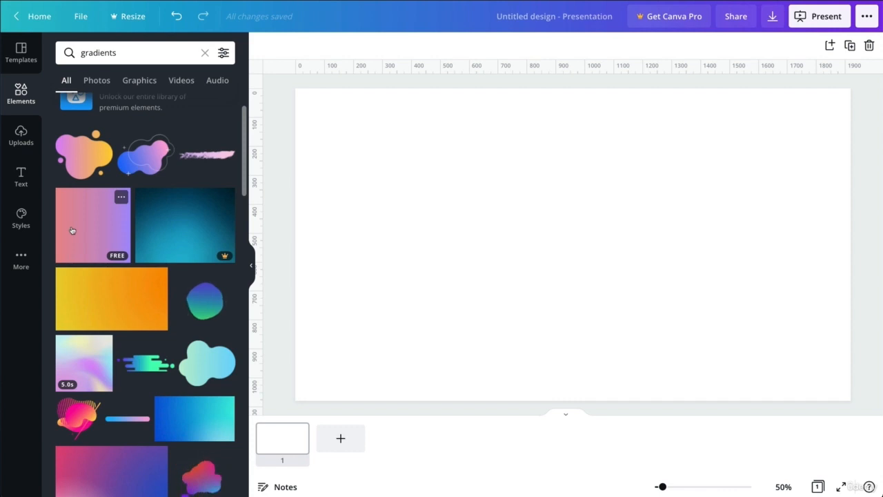
# - Add the pink-to-purple gradient square, enlarge it to about 775 × 775 and centre it
pyautogui.moveTo(73, 231); pyautogui.dragTo(365, 154)
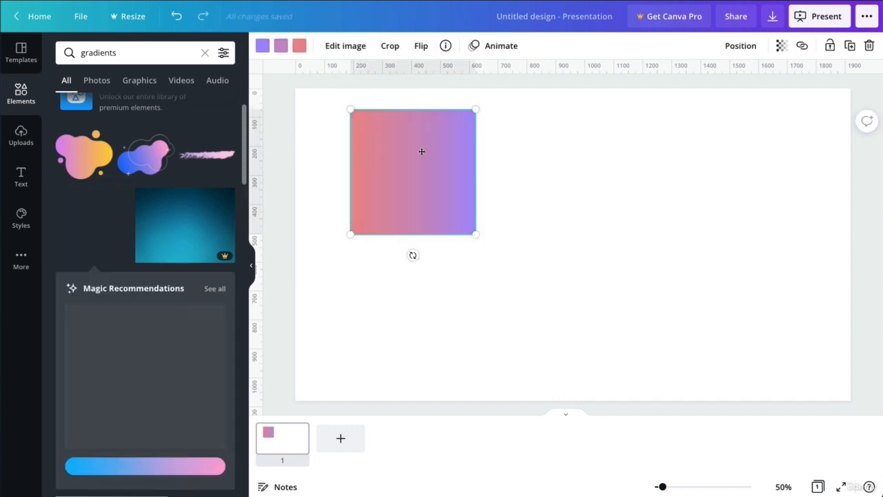
pyautogui.moveTo(419, 150); pyautogui.dragTo(423, 248)
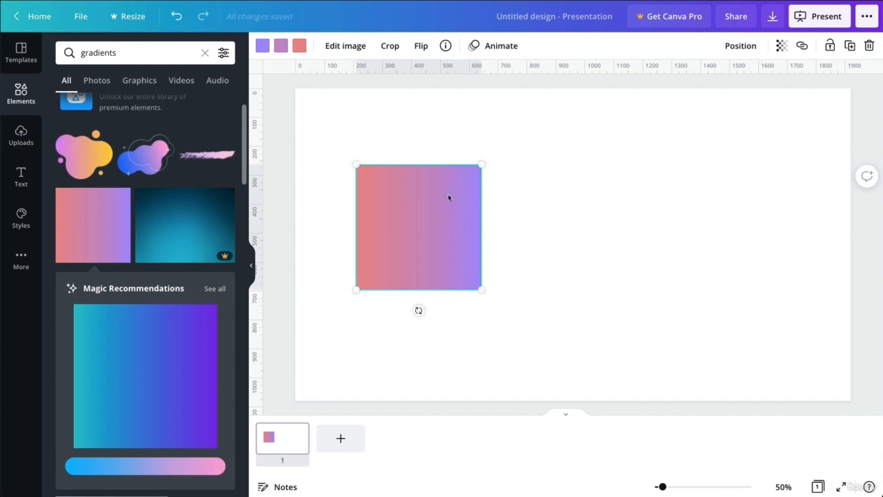
pyautogui.moveTo(442, 214); pyautogui.dragTo(460, 233)
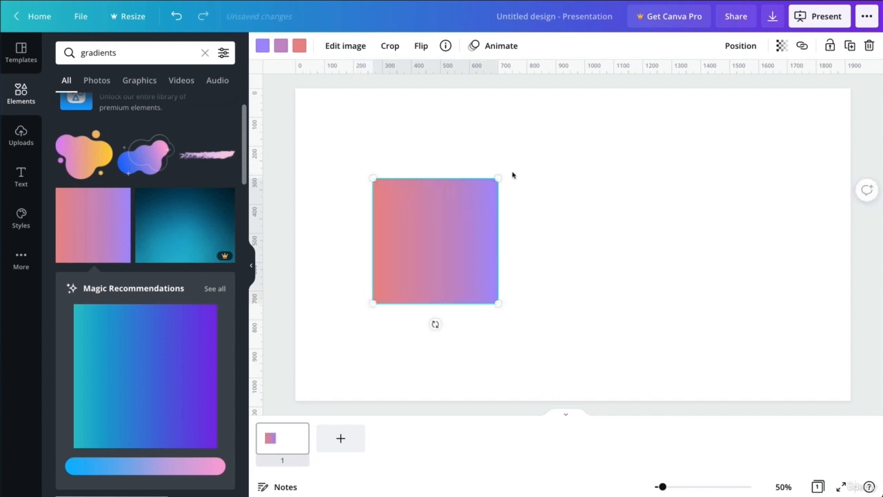
pyautogui.moveTo(503, 186); pyautogui.dragTo(631, 110)
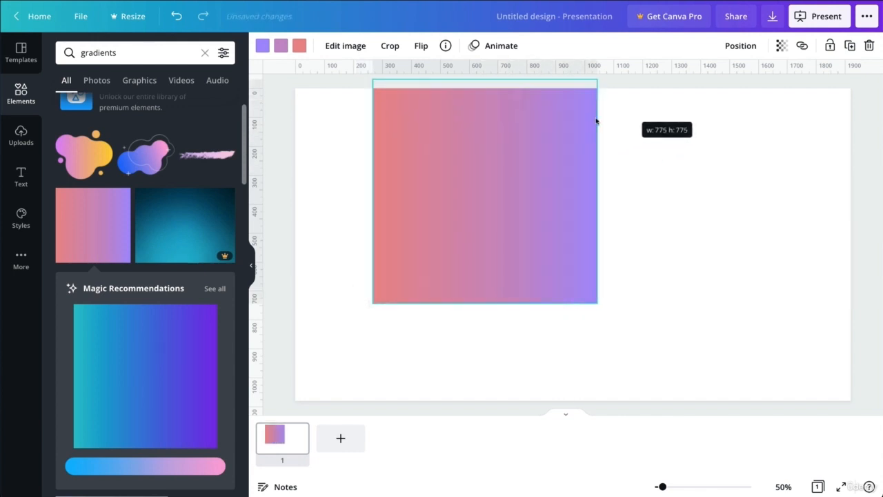
pyautogui.moveTo(473, 150); pyautogui.dragTo(556, 198)
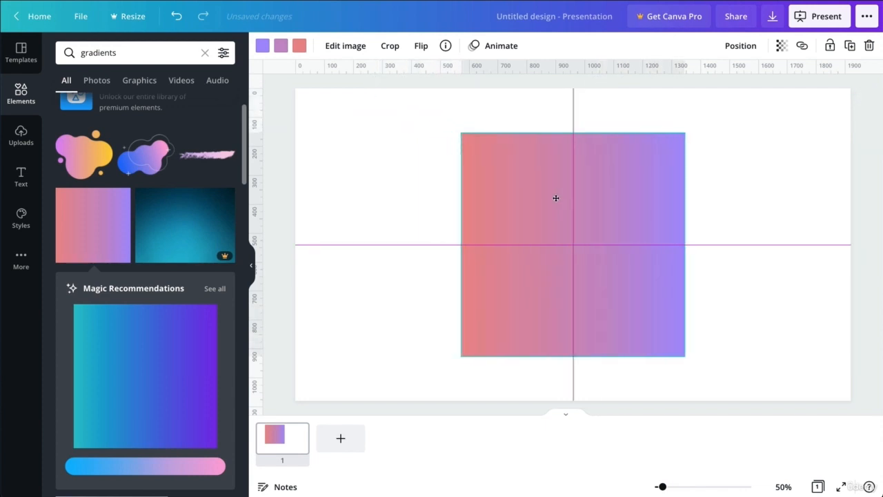
# - Recolour the gradient square: yellow left end, red middle, royal blue right end
pyautogui.click(263, 47)
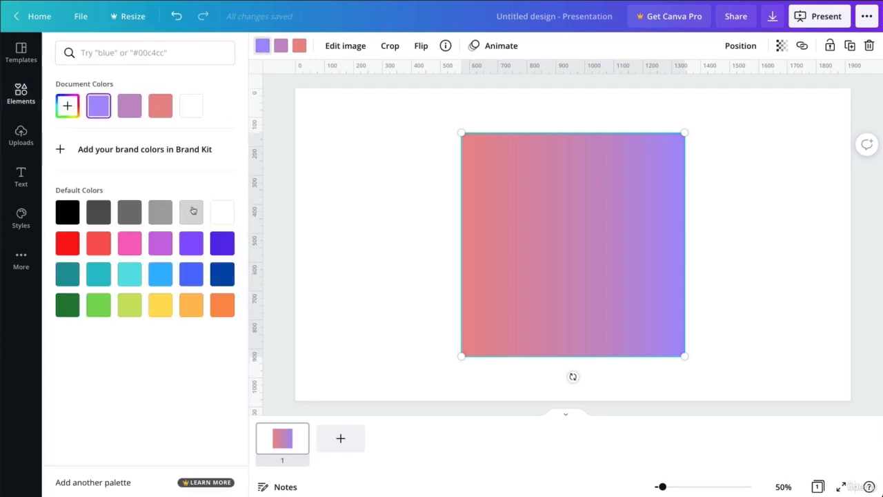
pyautogui.click(192, 276)
pyautogui.click(298, 47)
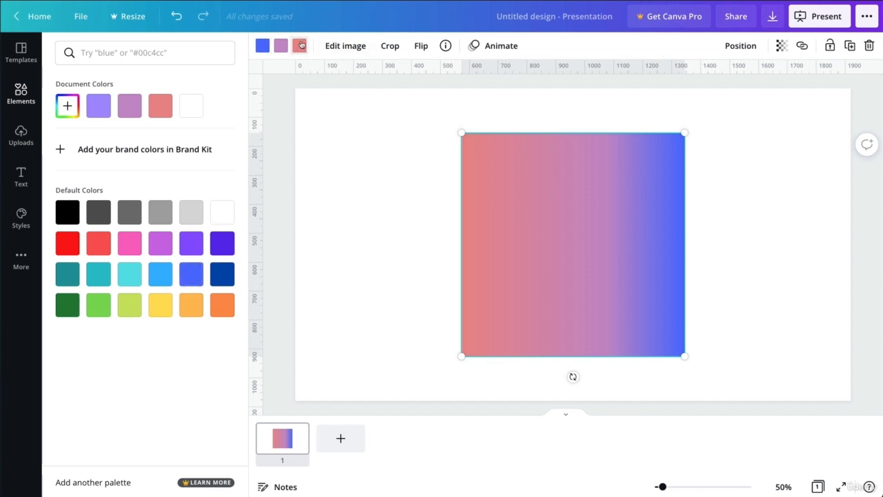
pyautogui.click(162, 308)
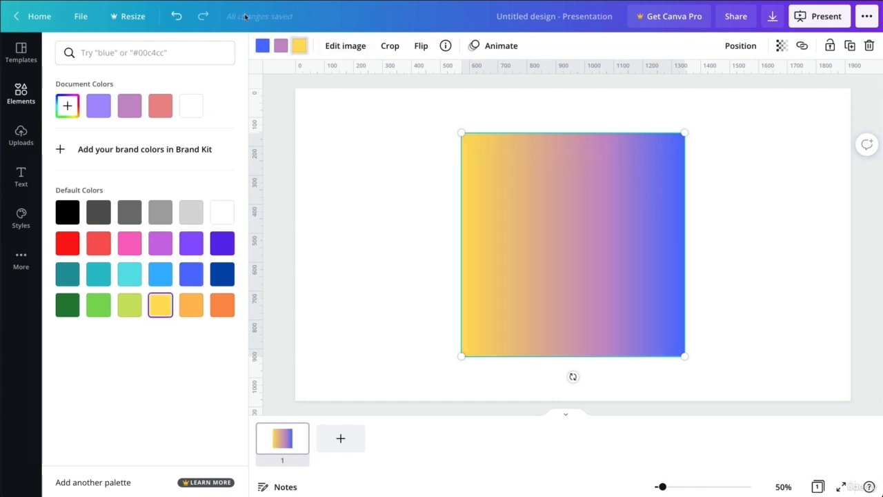
pyautogui.click(281, 45)
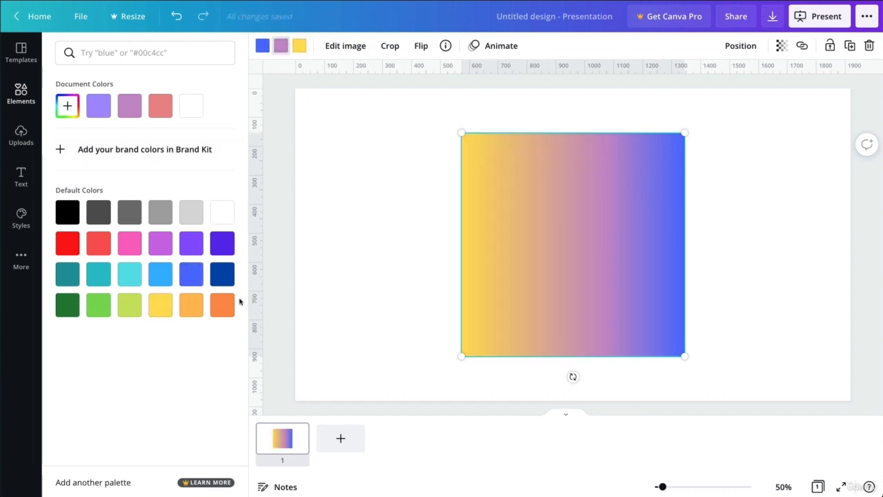
pyautogui.click(69, 243)
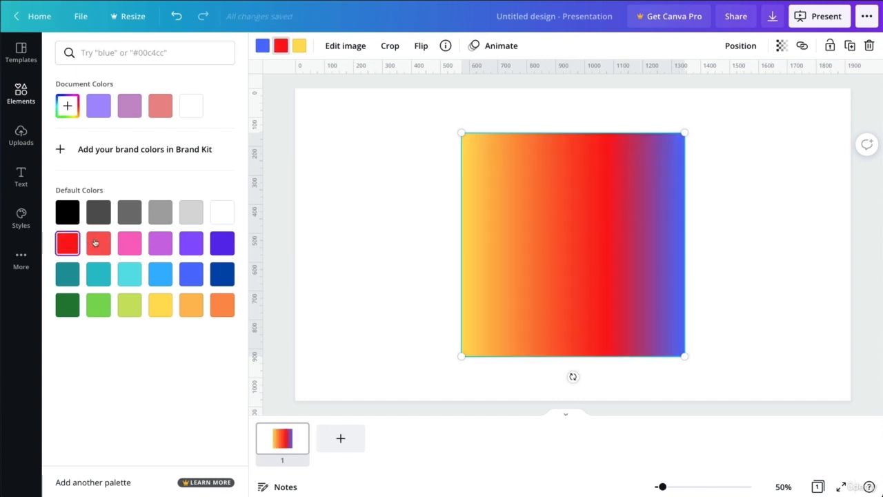
pyautogui.click(426, 232)
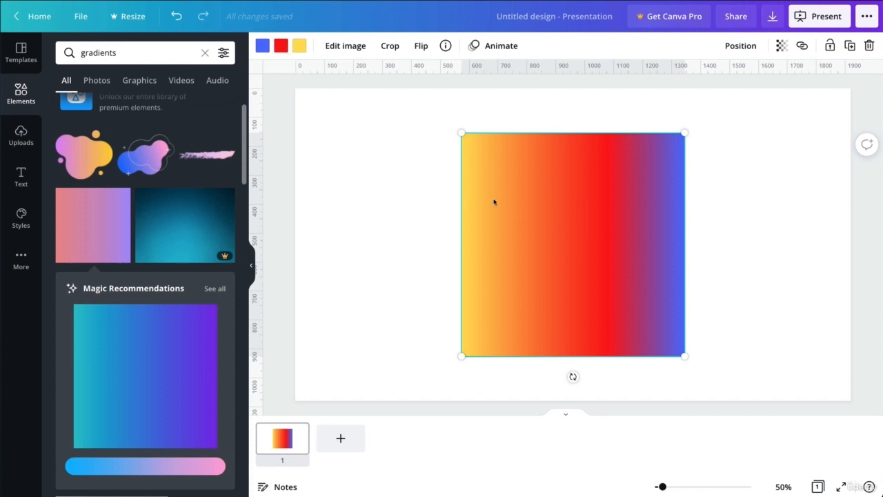
# - Replace the gradient square with a blue-green gradient cloud shape, enlarged and moved toward centre
pyautogui.press('Delete')
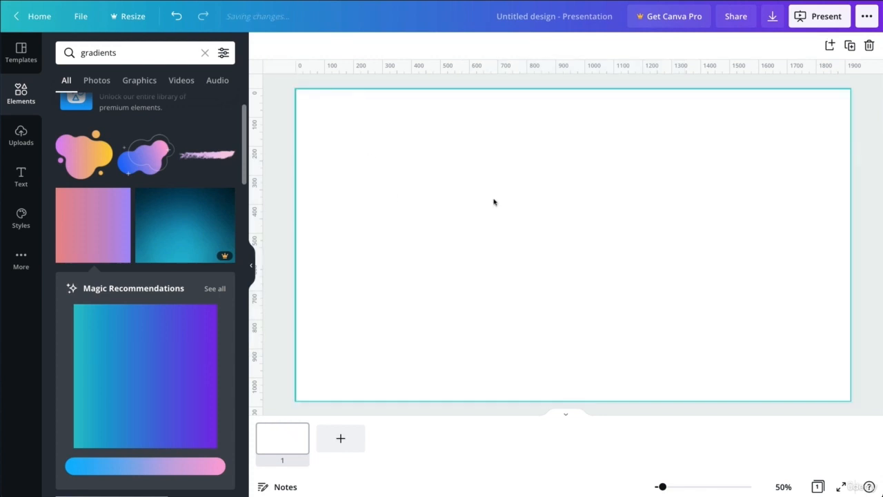
pyautogui.scroll(-3, 166, 201)
pyautogui.scroll(-3, 180, 227)
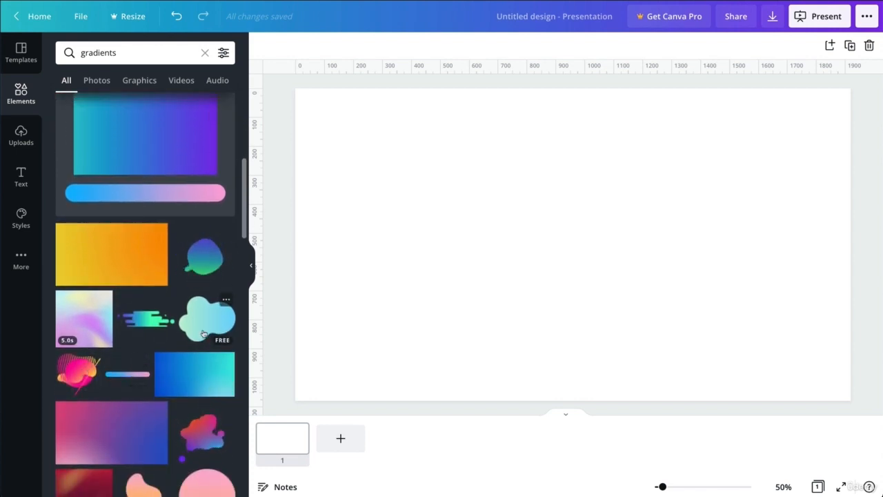
pyautogui.moveTo(191, 314); pyautogui.dragTo(486, 231)
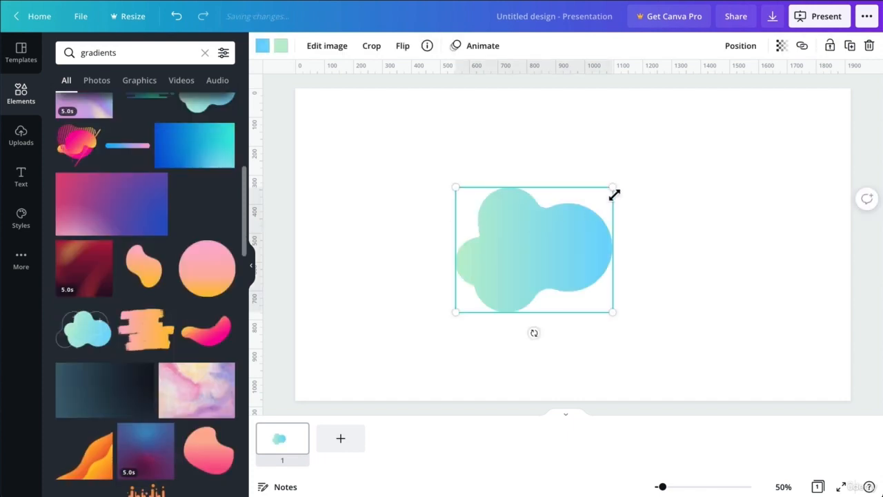
pyautogui.moveTo(613, 187); pyautogui.dragTo(750, 104)
pyautogui.moveTo(661, 176); pyautogui.dragTo(636, 221)
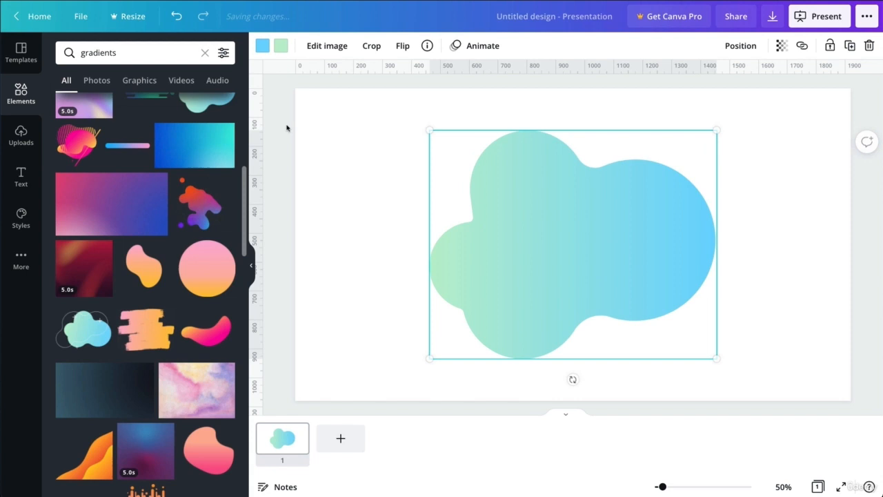
# - Change the cloud's gradient to black on the blue end and green on the light end
pyautogui.click(262, 46)
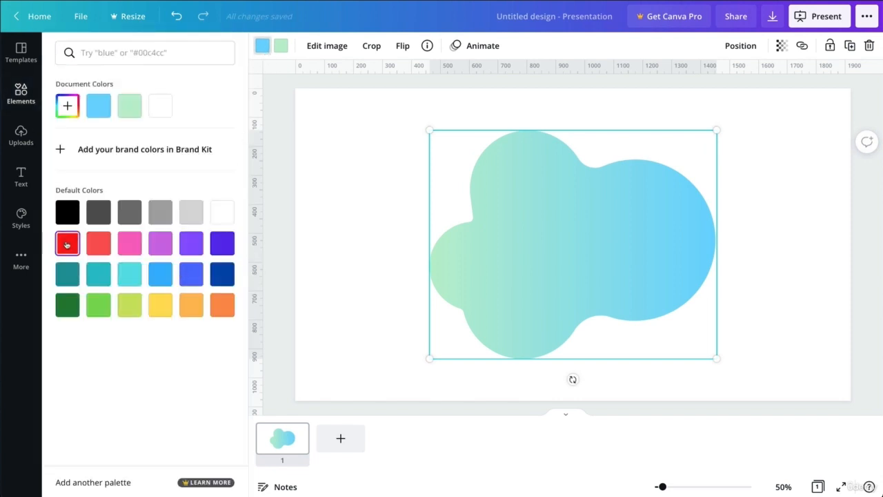
pyautogui.click(68, 212)
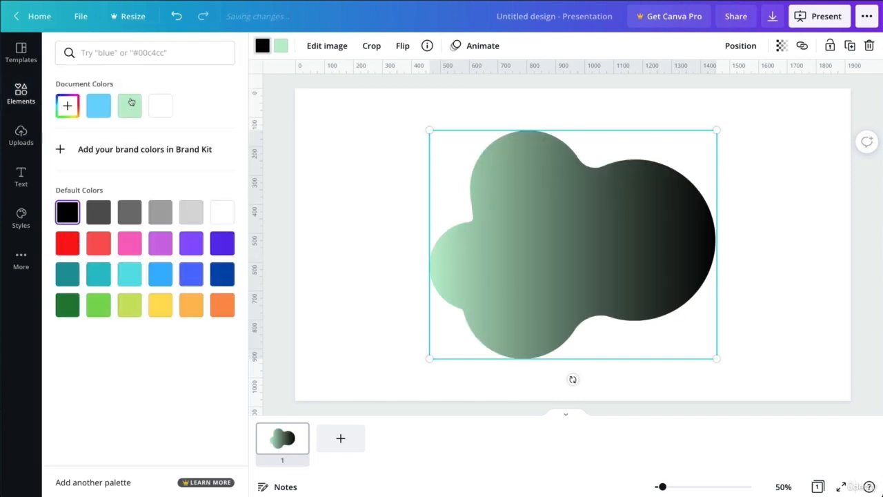
pyautogui.click(280, 46)
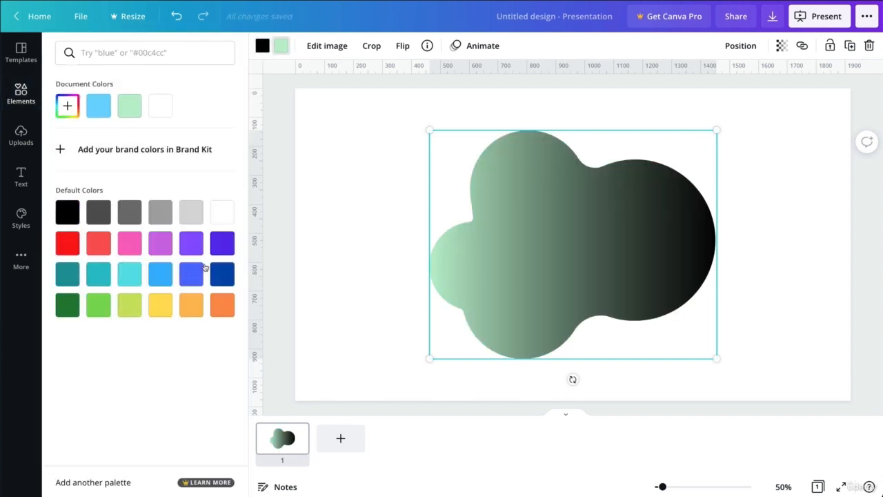
pyautogui.click(98, 308)
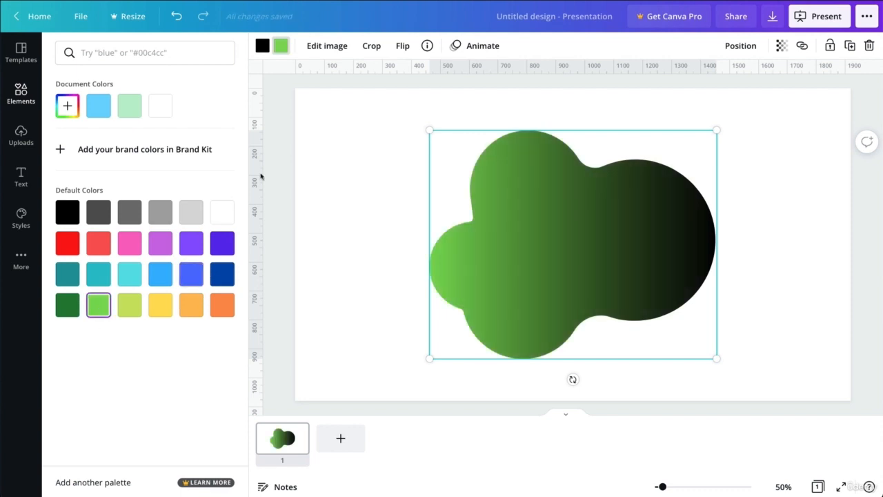
pyautogui.click(352, 167)
pyautogui.moveTo(361, 155); pyautogui.dragTo(494, 234)
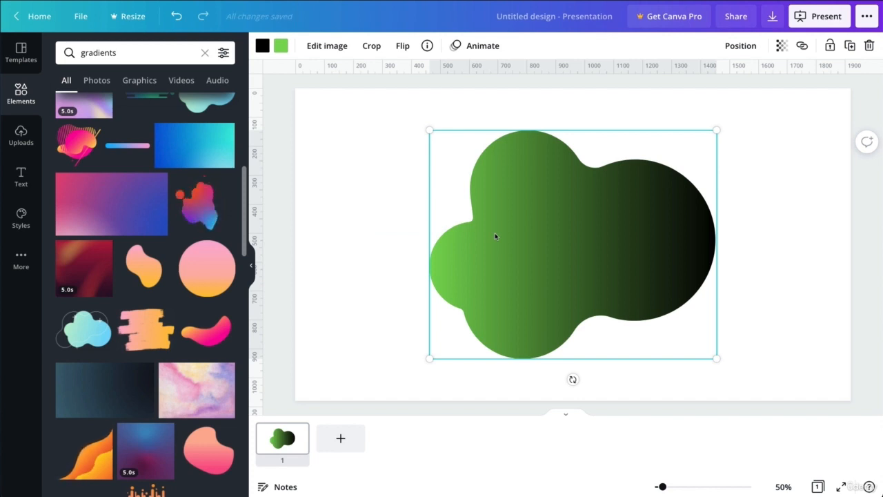
pyautogui.press('Delete')
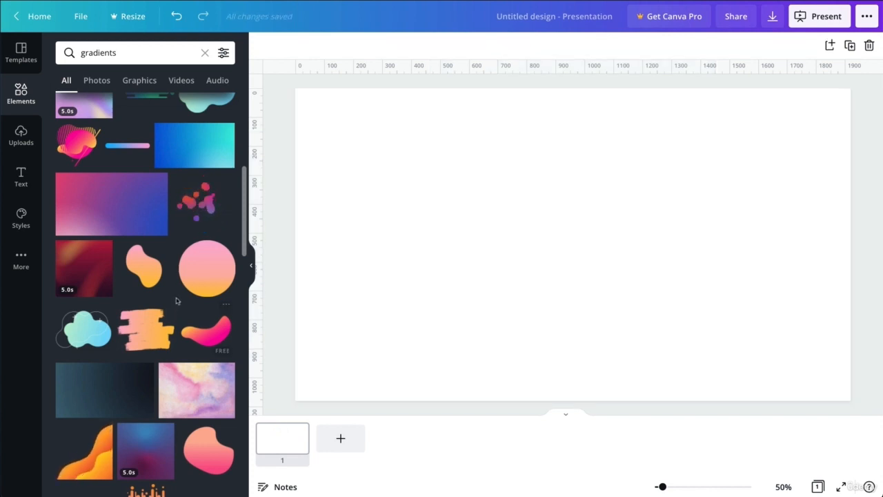
pyautogui.scroll(-4, 178, 300)
pyautogui.scroll(-4, 177, 300)
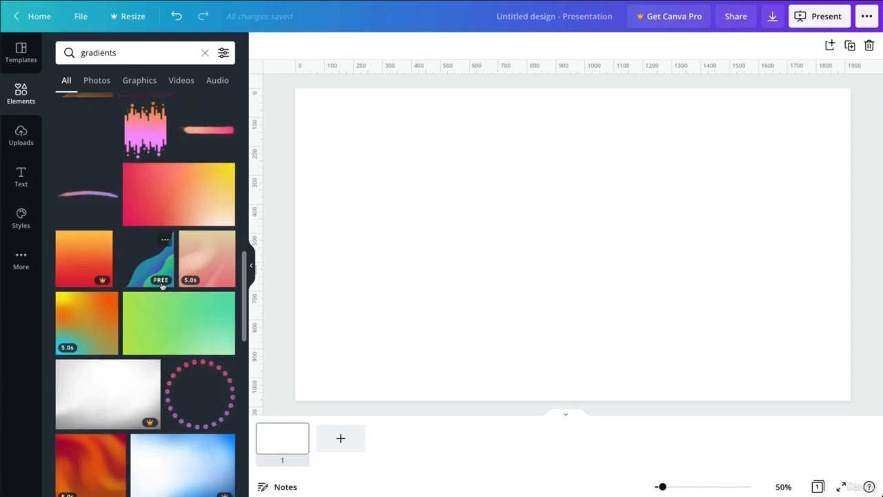
pyautogui.scroll(-5, 196, 253)
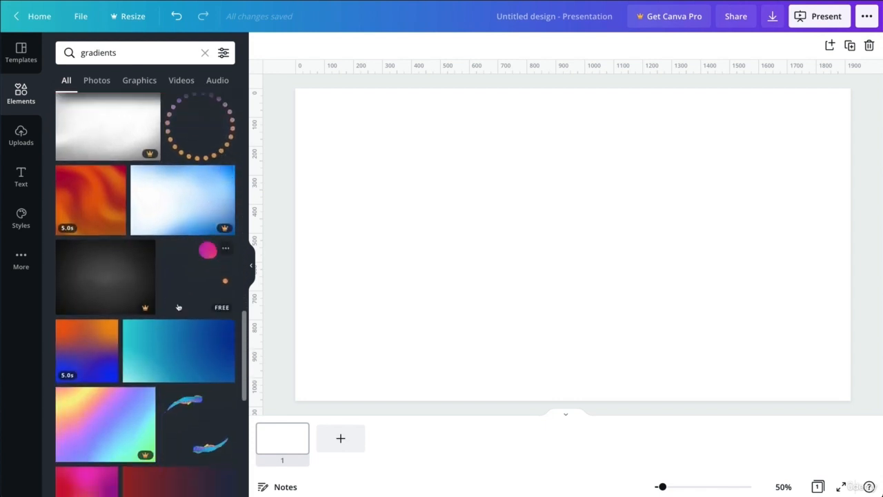
pyautogui.scroll(-5, 196, 253)
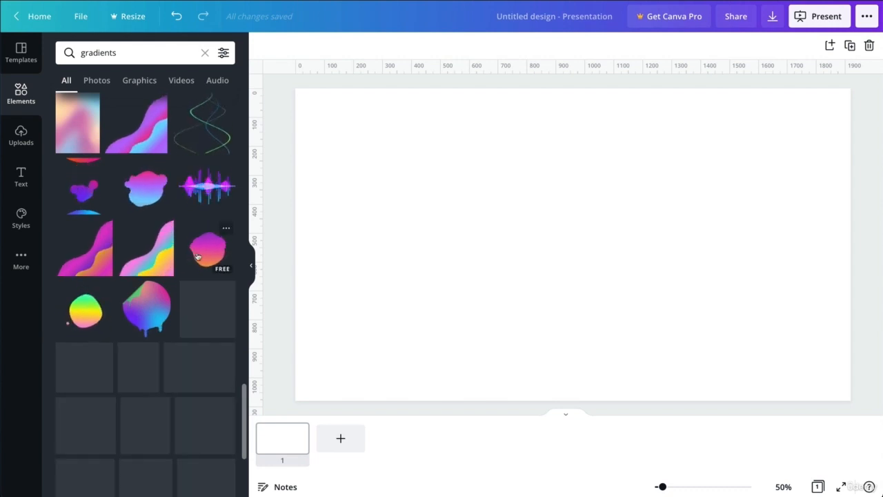
pyautogui.click(197, 257)
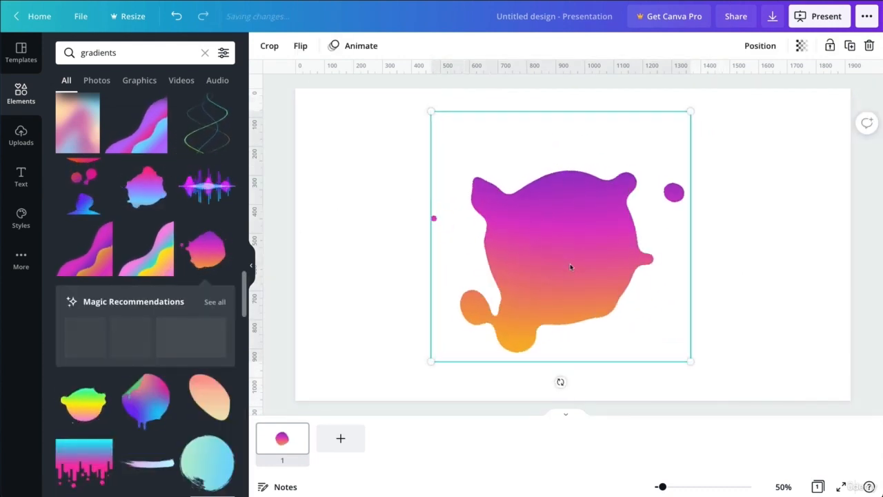
pyautogui.doubleClick(570, 265)
pyautogui.click(338, 204)
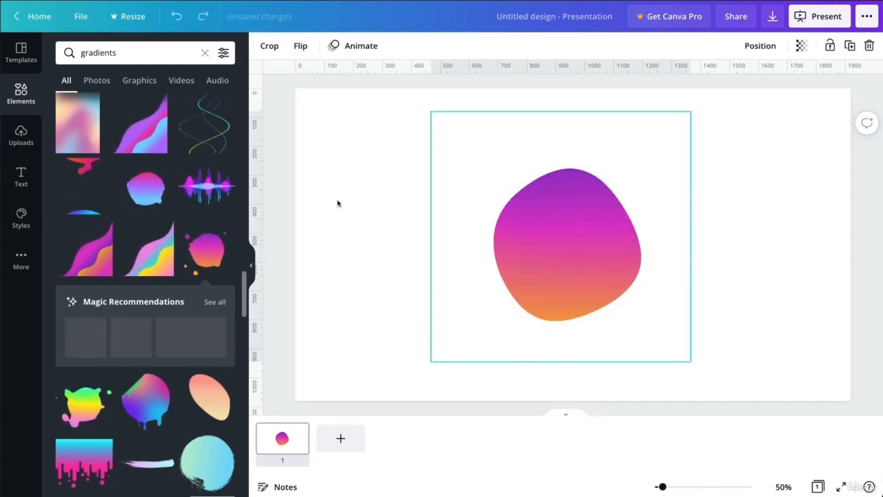
pyautogui.click(339, 204)
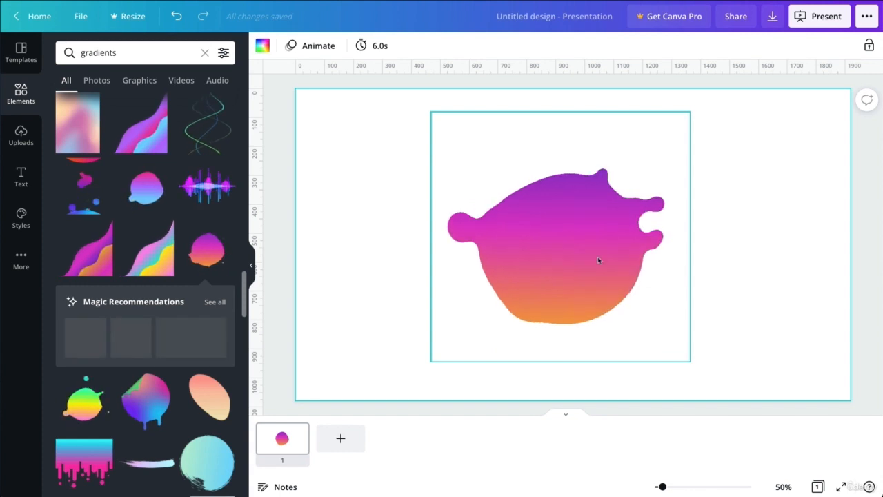
pyautogui.click(532, 263)
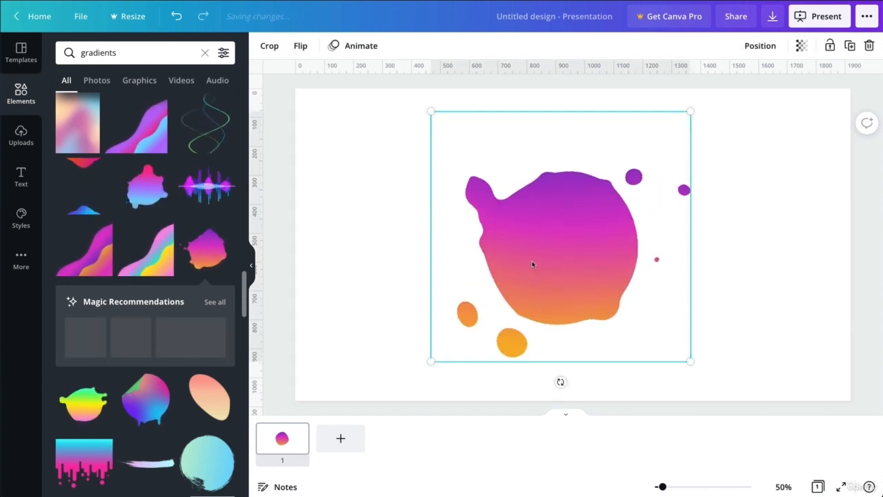
# - Delete the gradient blob, search 'new york' photos, and drag the skyline photo in as background
pyautogui.press('Delete')
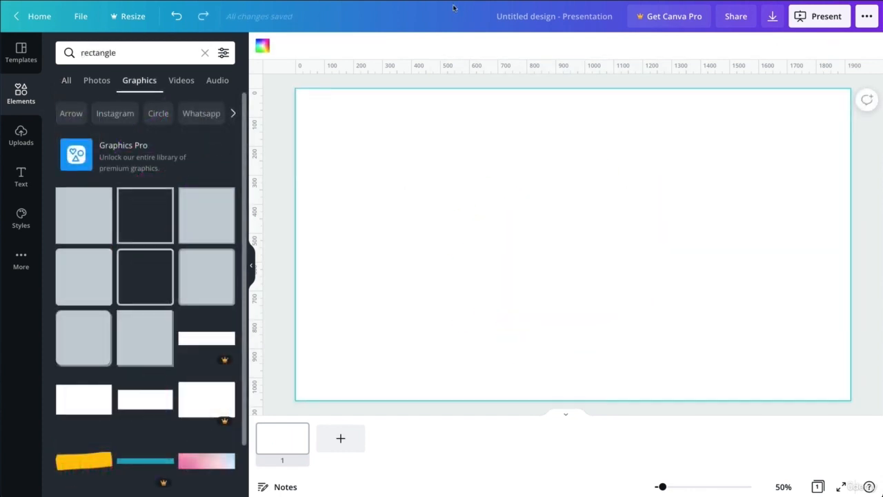
pyautogui.doubleClick(105, 53)
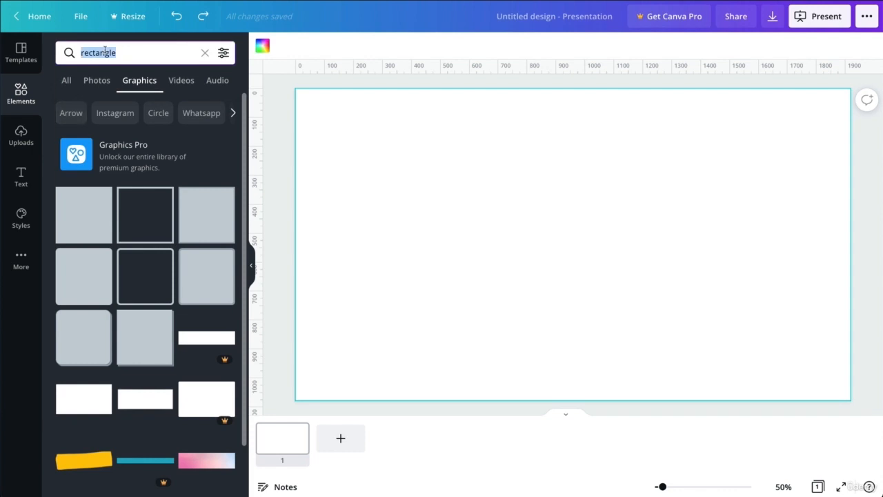
pyautogui.write('new york')
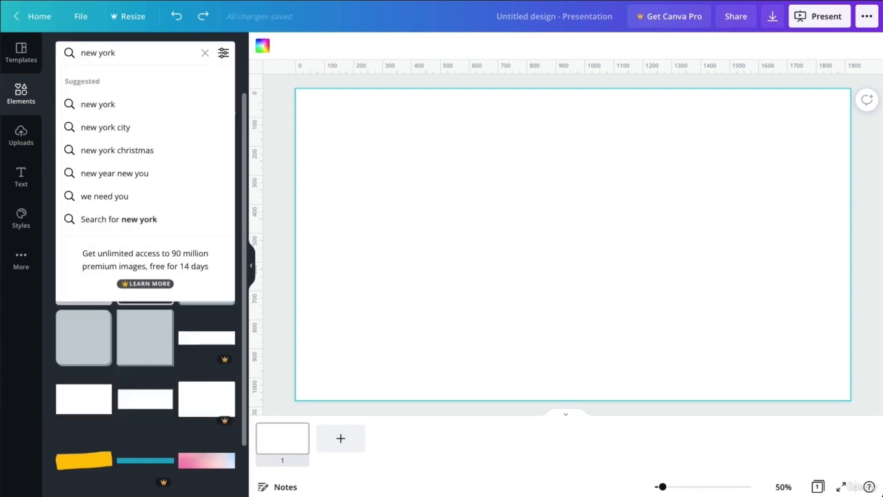
pyautogui.press('Return')
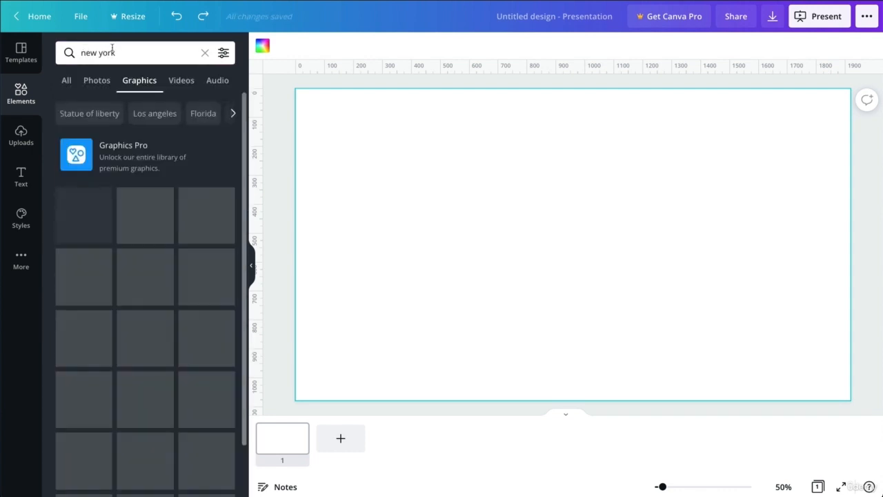
pyautogui.click(96, 81)
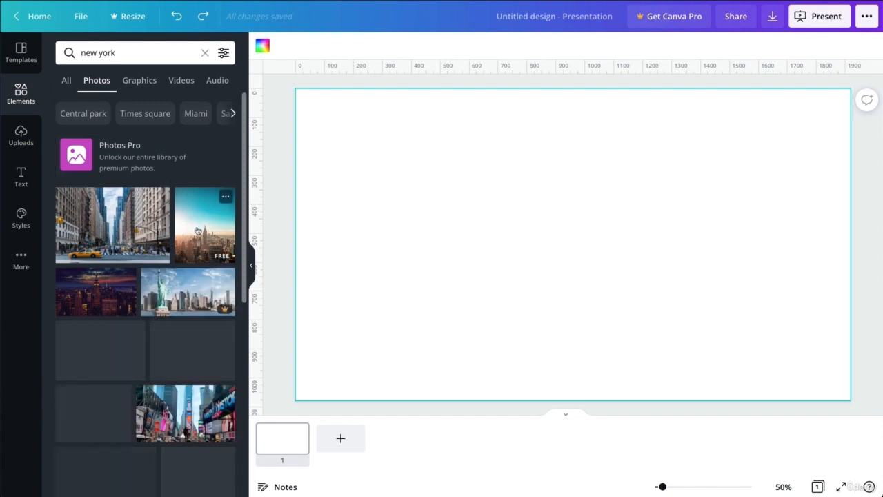
pyautogui.moveTo(198, 232); pyautogui.dragTo(326, 127)
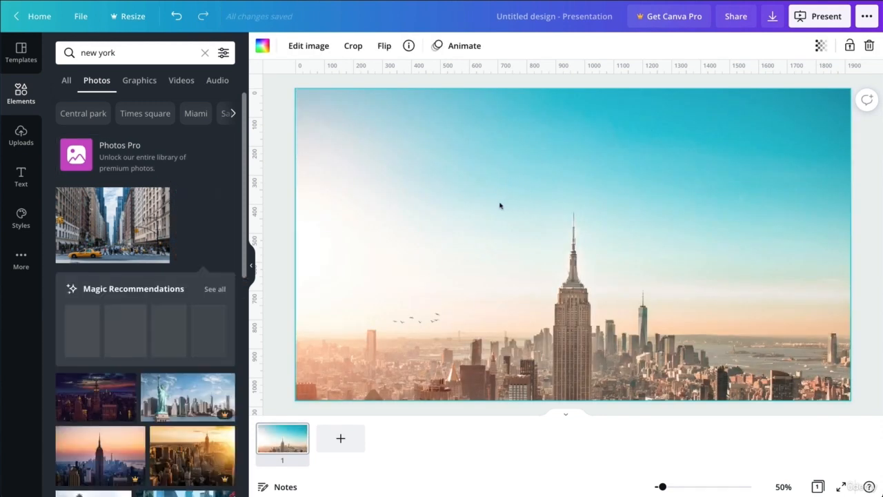
# - Reframe the skyline photo upward within its frame so more of the lower buildings show
pyautogui.doubleClick(459, 216)
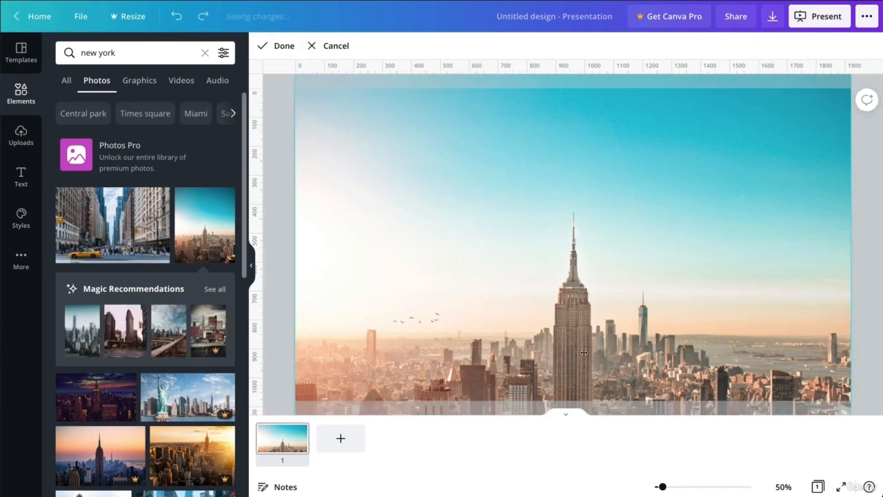
pyautogui.moveTo(584, 354); pyautogui.dragTo(586, 309)
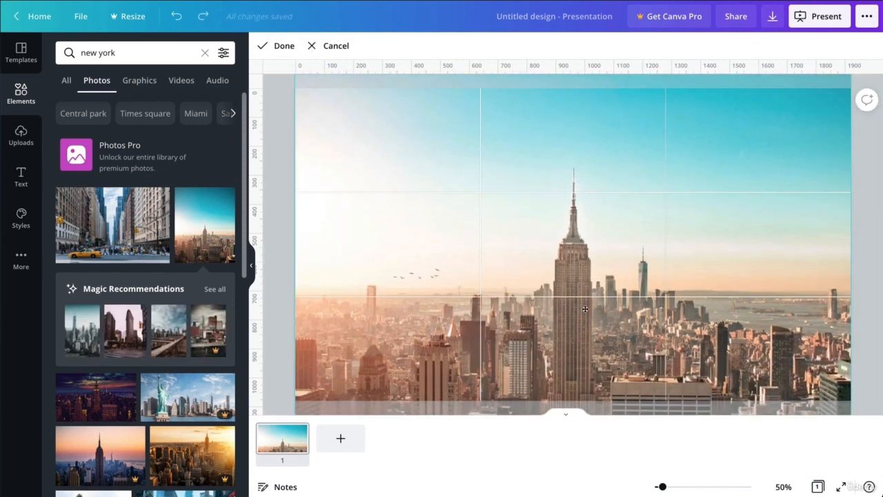
pyautogui.press('Return')
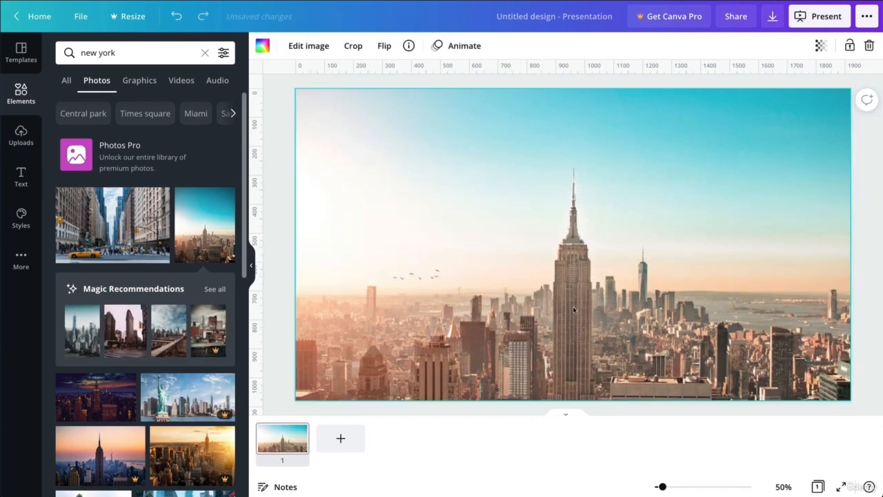
pyautogui.doubleClick(116, 48)
# - Search photos for 'gradients' and scroll through the gradient results
pyautogui.write('grad')
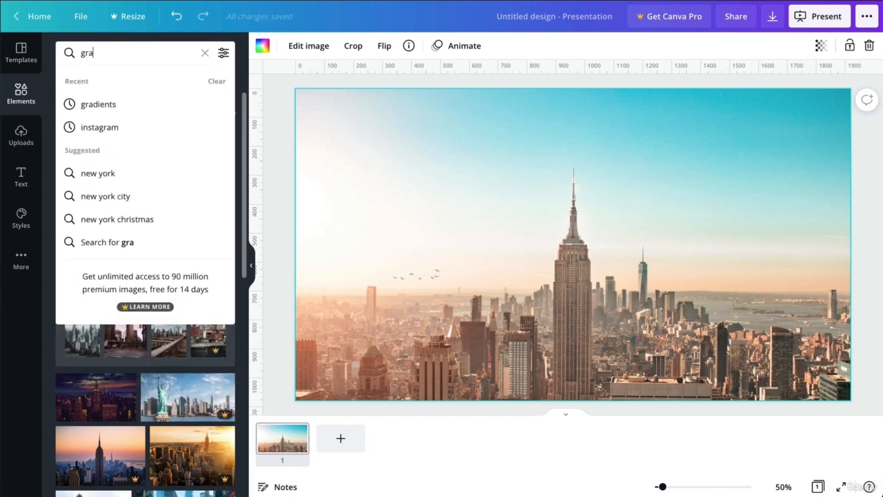
pyautogui.click(116, 108)
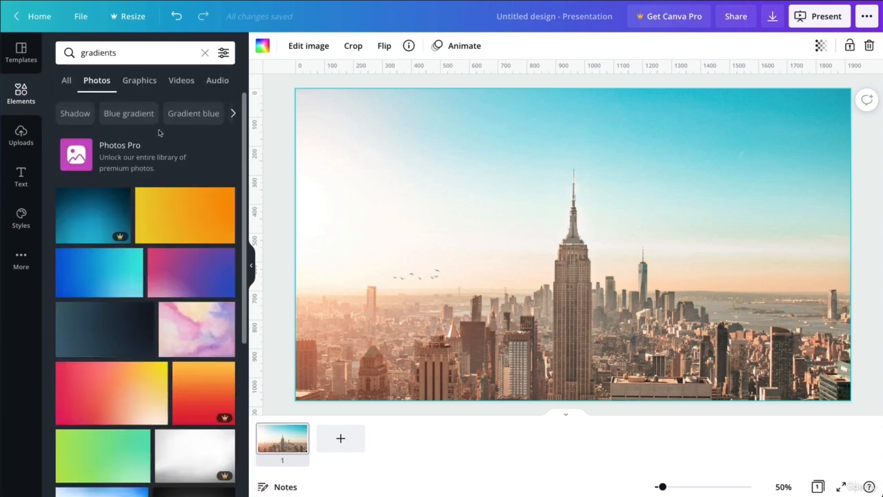
pyautogui.scroll(-5, 169, 179)
pyautogui.scroll(-8, 174, 200)
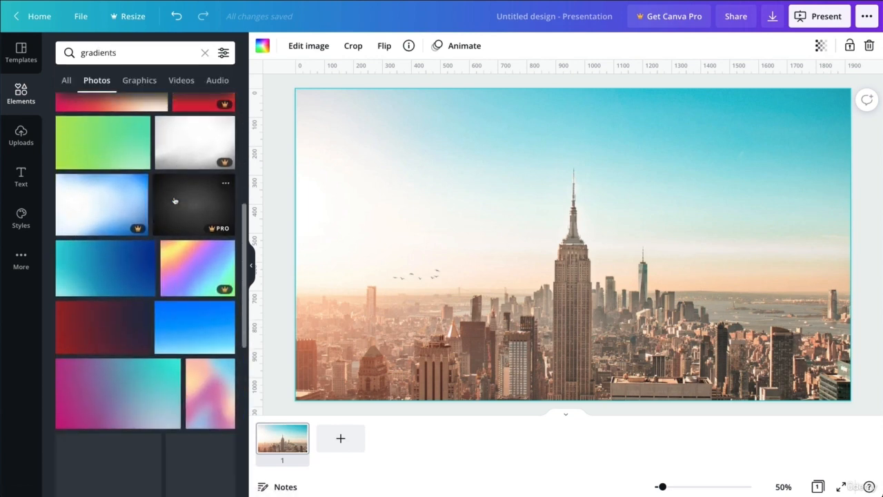
pyautogui.scroll(-8, 175, 200)
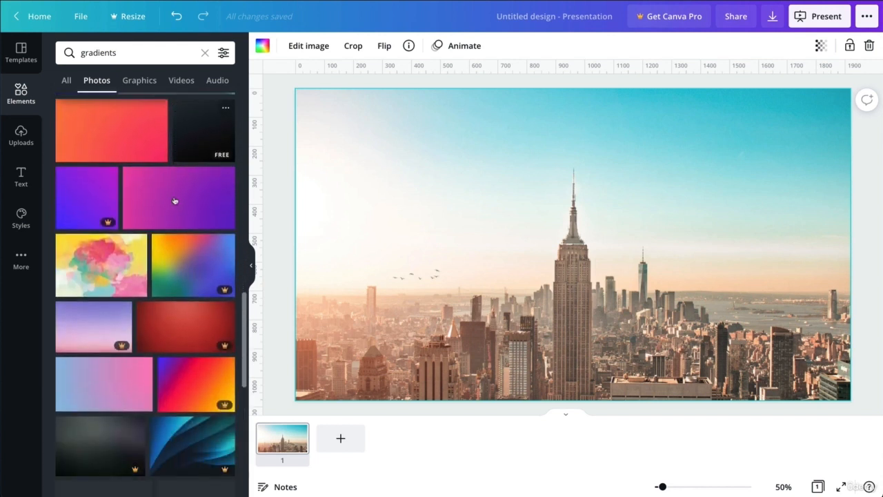
pyautogui.scroll(-8, 174, 200)
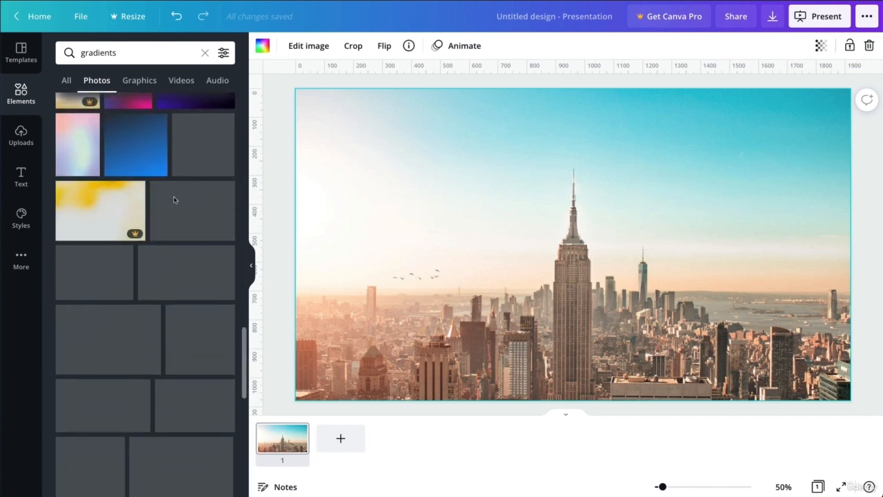
pyautogui.scroll(-5, 174, 200)
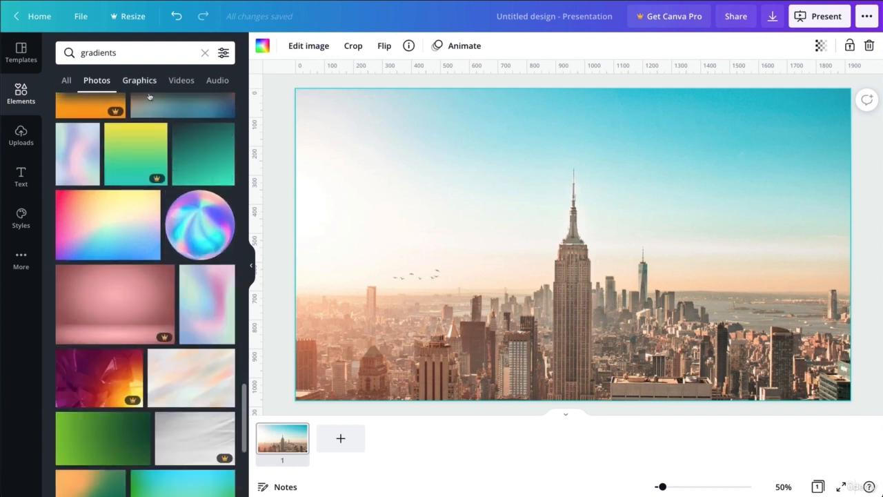
pyautogui.scroll(-5, 192, 178)
pyautogui.scroll(-6, 192, 180)
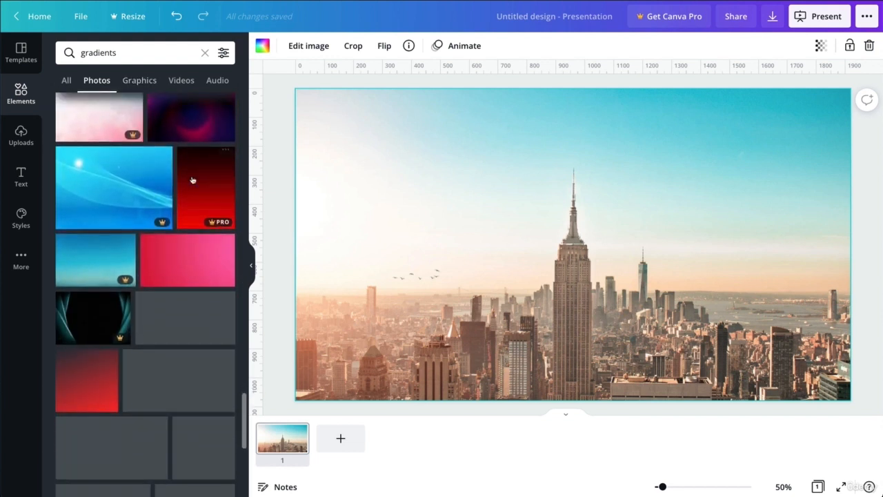
pyautogui.scroll(-6, 192, 180)
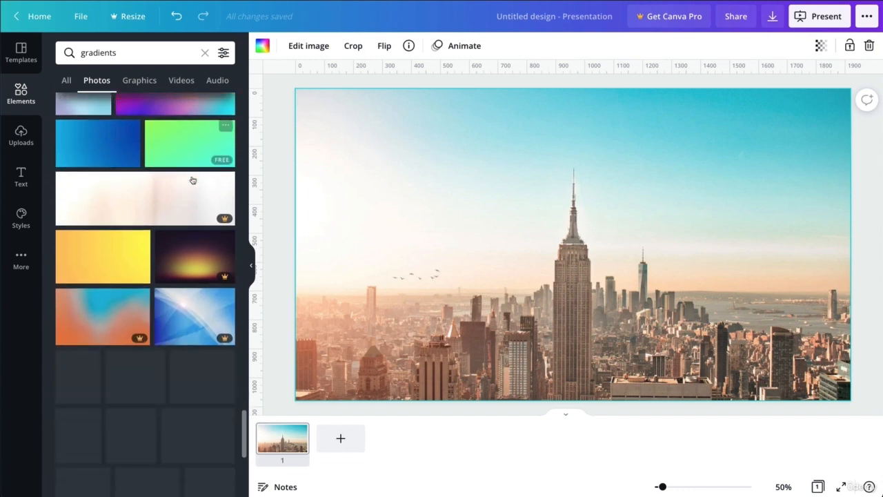
# - Add the purple gradient graphic over the skyline and stretch it to the slide's full height
pyautogui.click(146, 83)
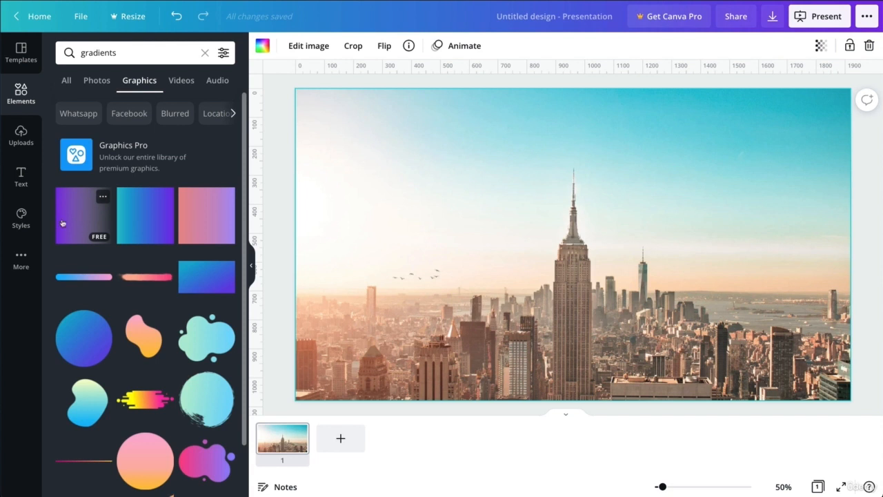
pyautogui.moveTo(77, 216); pyautogui.dragTo(416, 182)
pyautogui.moveTo(461, 200); pyautogui.dragTo(417, 314)
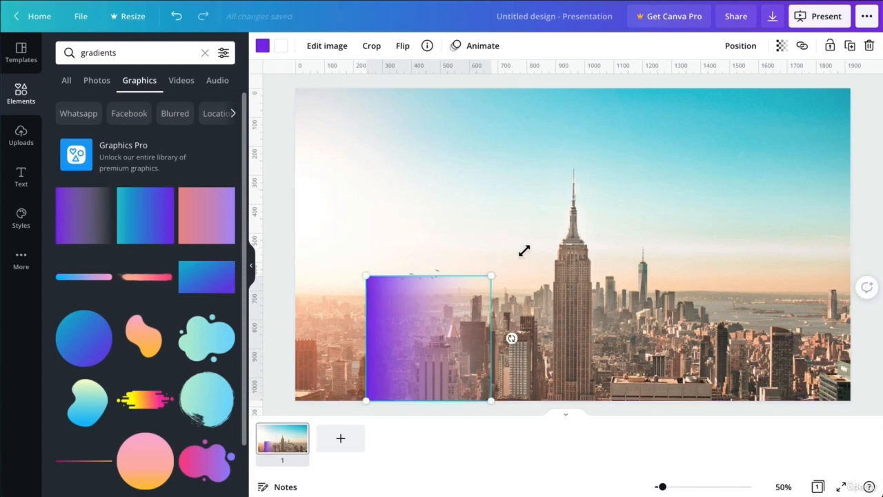
pyautogui.moveTo(524, 251); pyautogui.dragTo(674, 86)
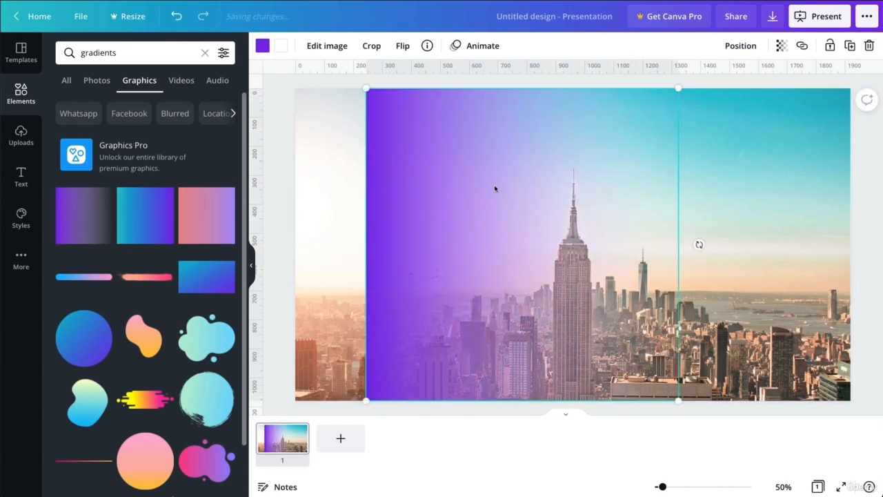
pyautogui.click(262, 46)
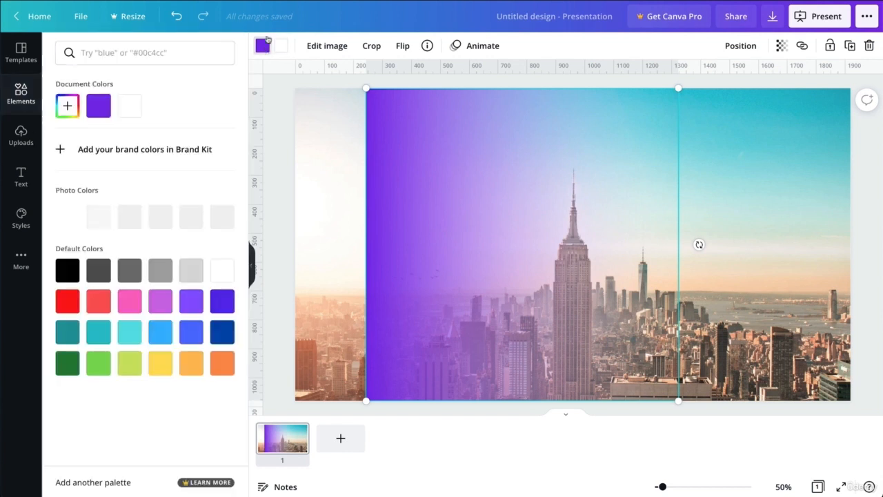
# - Recolour the gradient to white (#FFFFFF) and shift it slightly right
pyautogui.click(68, 269)
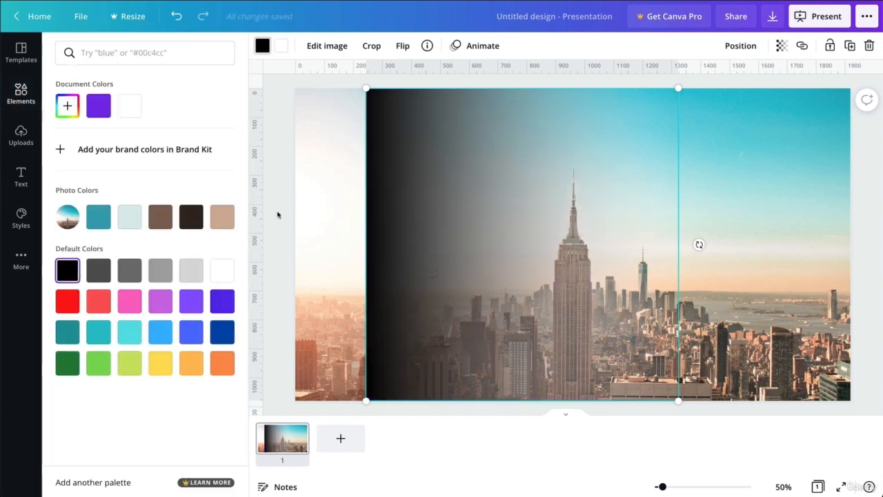
pyautogui.click(68, 106)
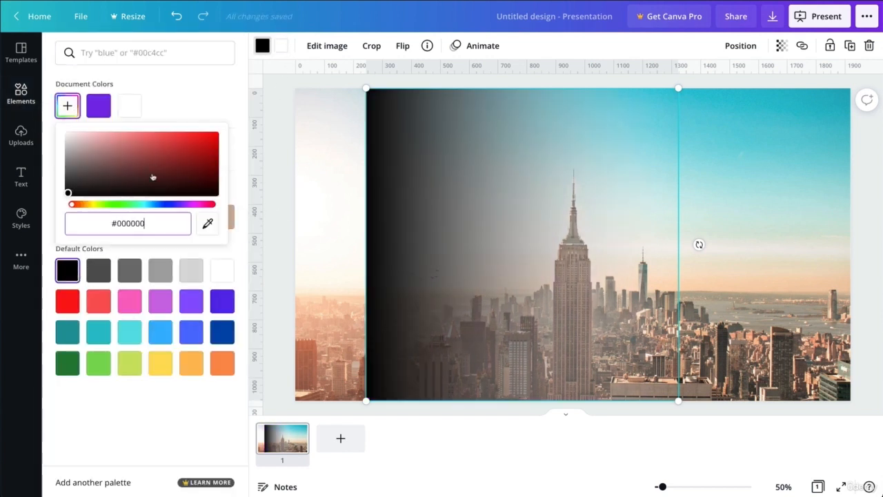
pyautogui.moveTo(69, 194); pyautogui.dragTo(43, 115)
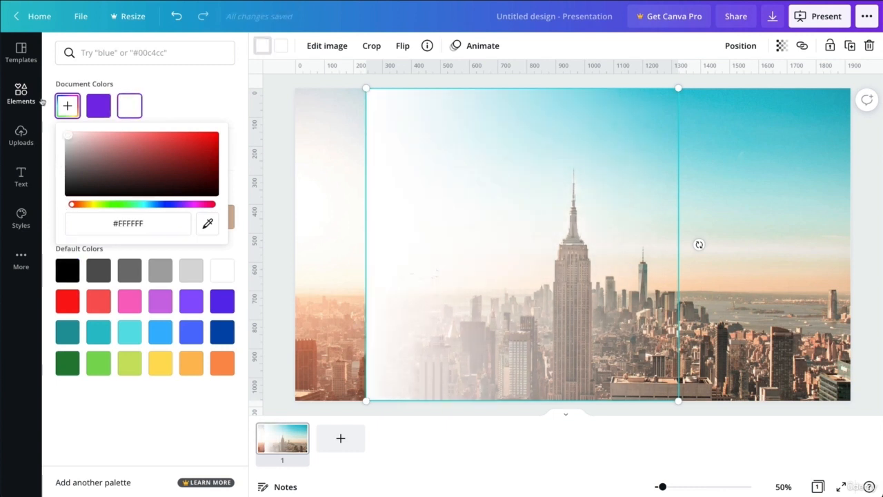
pyautogui.click(397, 186)
pyautogui.moveTo(397, 186); pyautogui.dragTo(421, 186)
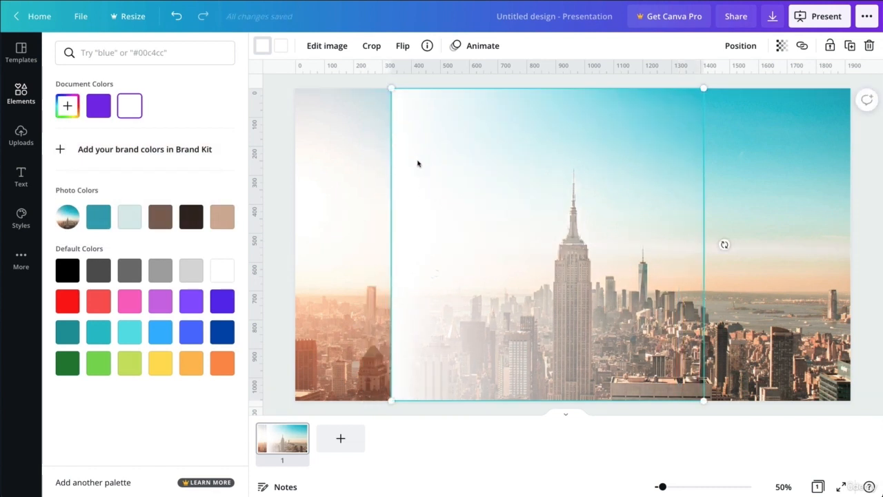
pyautogui.doubleClick(322, 176)
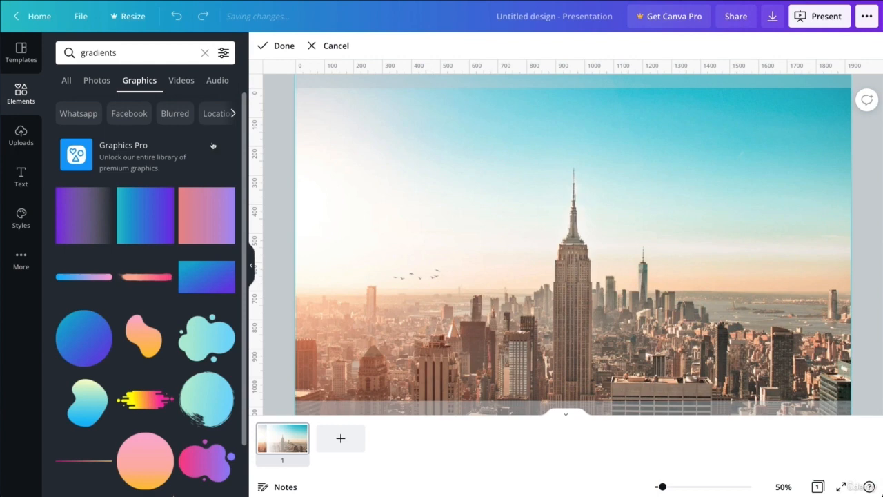
# - Search Elements for 'rectangle' graphics and drop a rectangle onto the slide
pyautogui.click(288, 132)
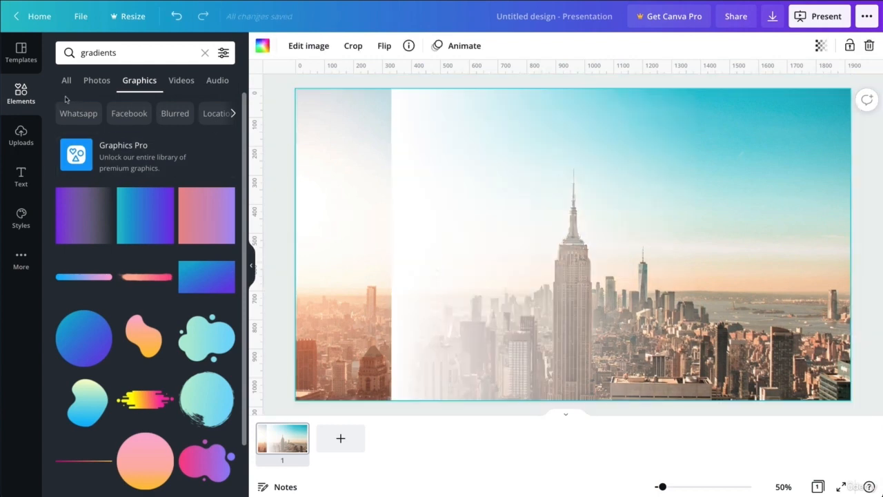
pyautogui.doubleClick(97, 54)
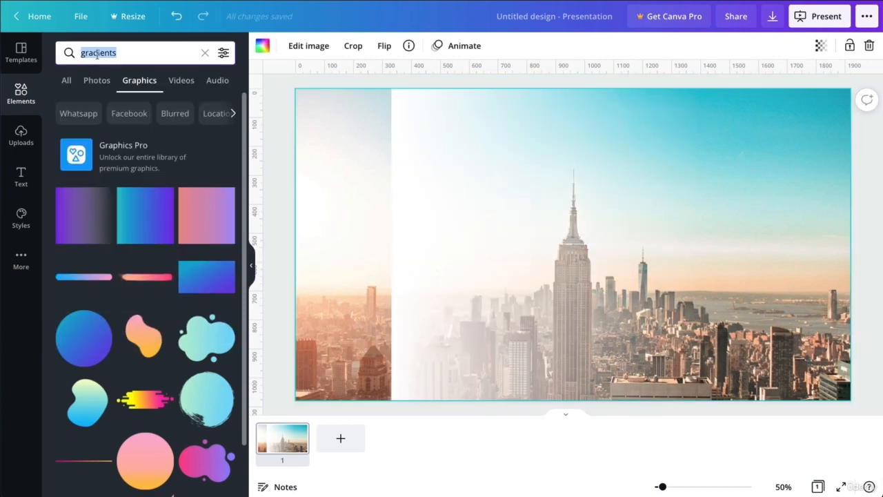
pyautogui.write('rectangle')
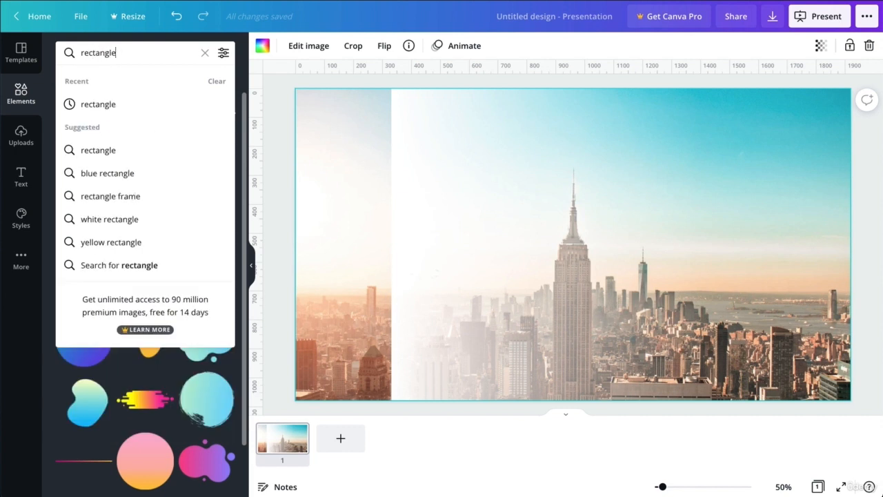
pyautogui.press('Return')
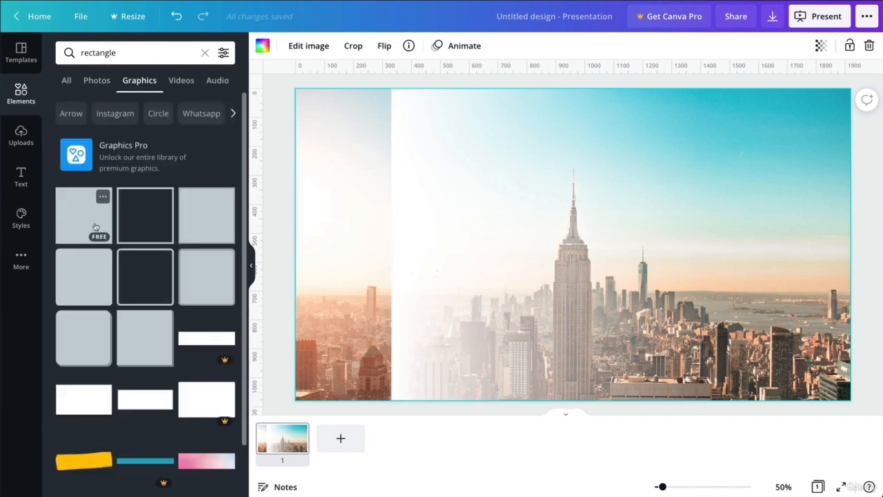
pyautogui.moveTo(95, 227); pyautogui.dragTo(387, 160)
# - Narrow the rectangle, stretch it to full slide height, and make it white
pyautogui.moveTo(472, 185); pyautogui.dragTo(392, 183)
pyautogui.moveTo(350, 292); pyautogui.dragTo(360, 404)
pyautogui.click(260, 48)
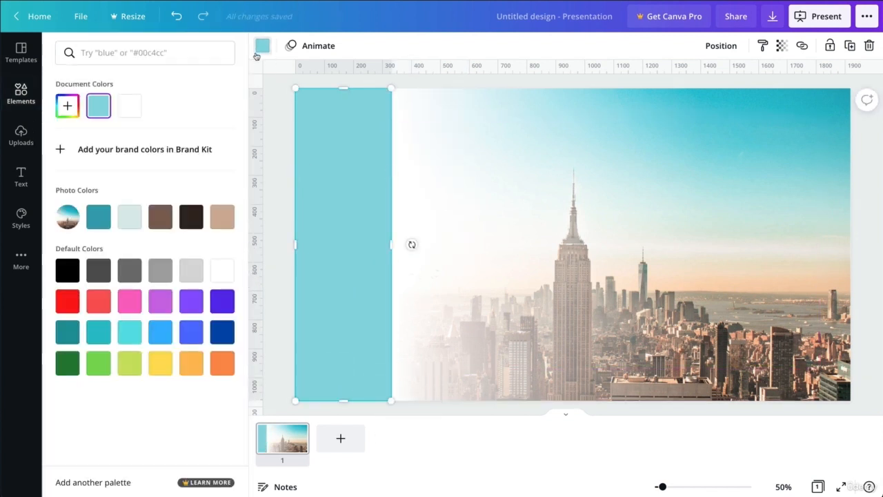
pyautogui.click(130, 107)
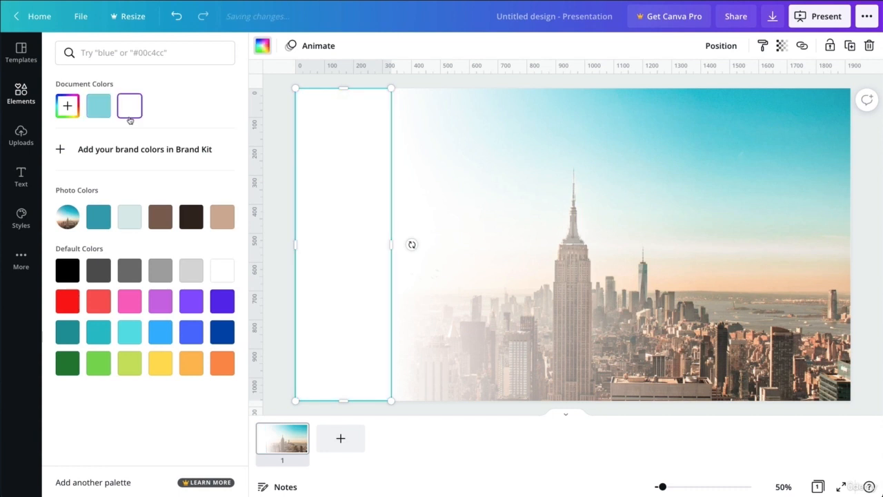
# - Nudge the white rectangle left so it sits against the slide's left edge
pyautogui.click(445, 188)
pyautogui.click(765, 255)
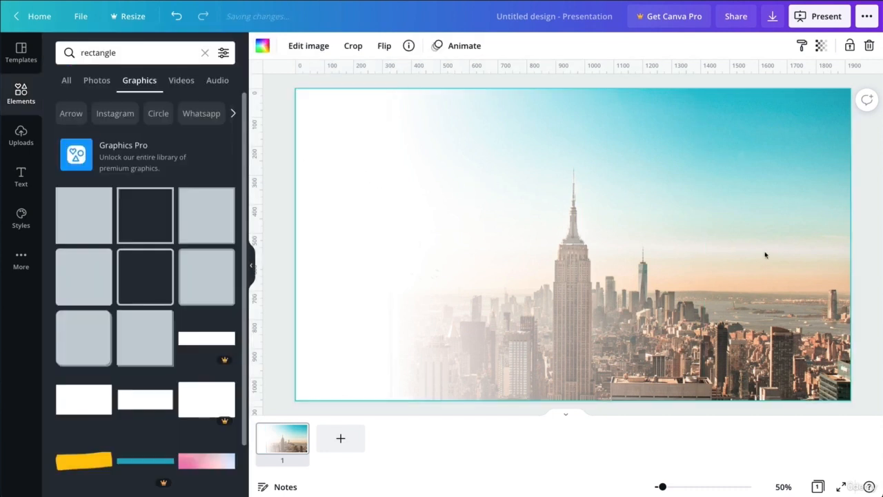
pyautogui.click(414, 284)
pyautogui.click(361, 280)
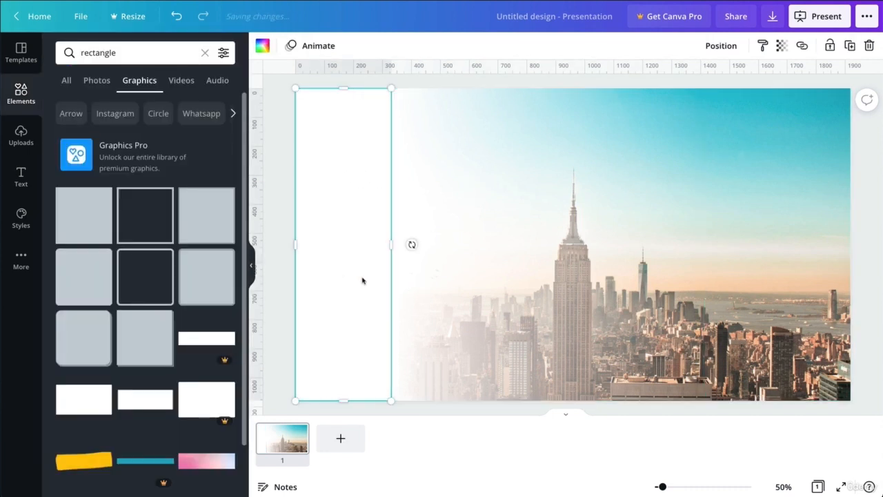
pyautogui.press('Left')
pyautogui.press('Left')
pyautogui.press('Left')
pyautogui.press('Left')
pyautogui.press('Left')
pyautogui.press('Left')
pyautogui.press('Left')
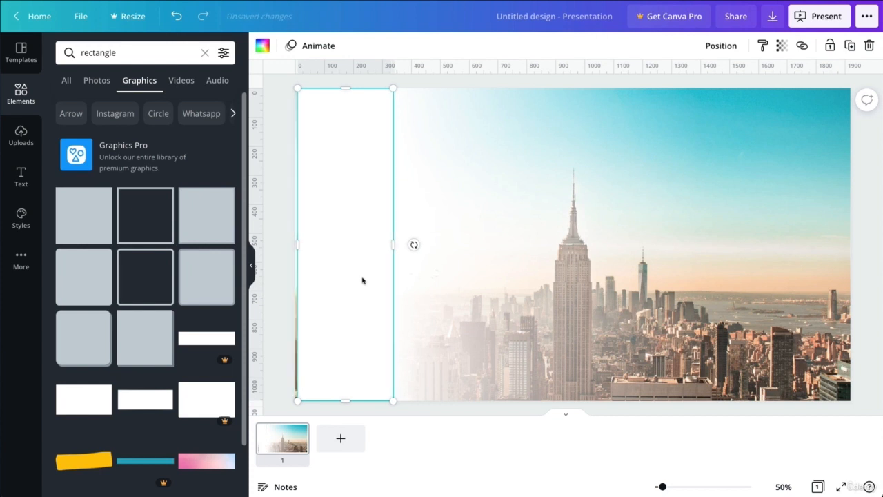
pyautogui.click(489, 285)
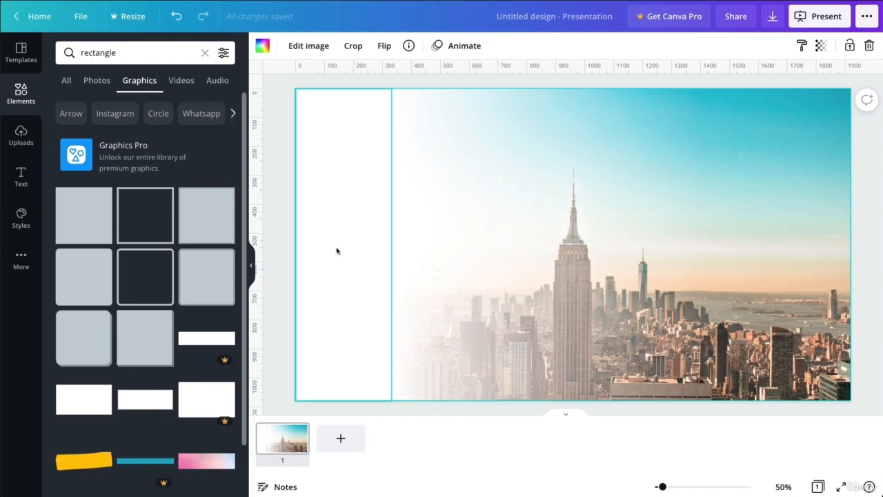
# - Move the white gradient further right and widen the white panel to meet it
pyautogui.moveTo(463, 229); pyautogui.dragTo(536, 227)
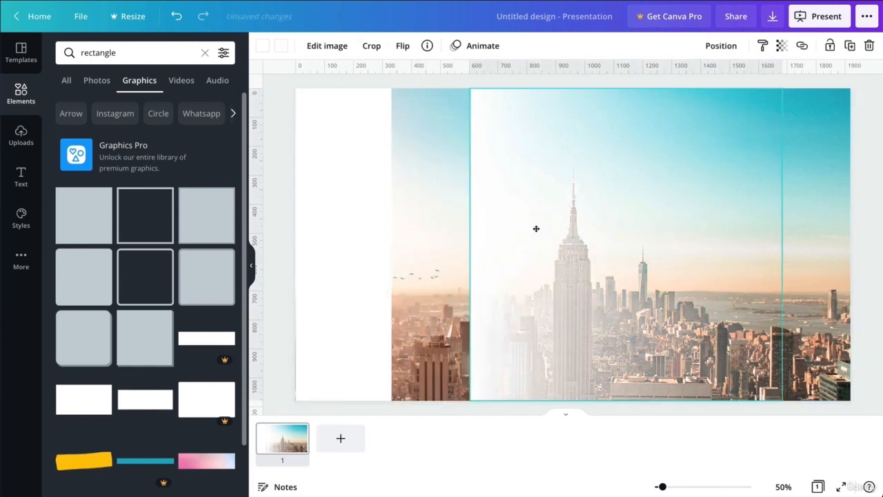
pyautogui.click(322, 233)
pyautogui.moveTo(397, 251); pyautogui.dragTo(472, 252)
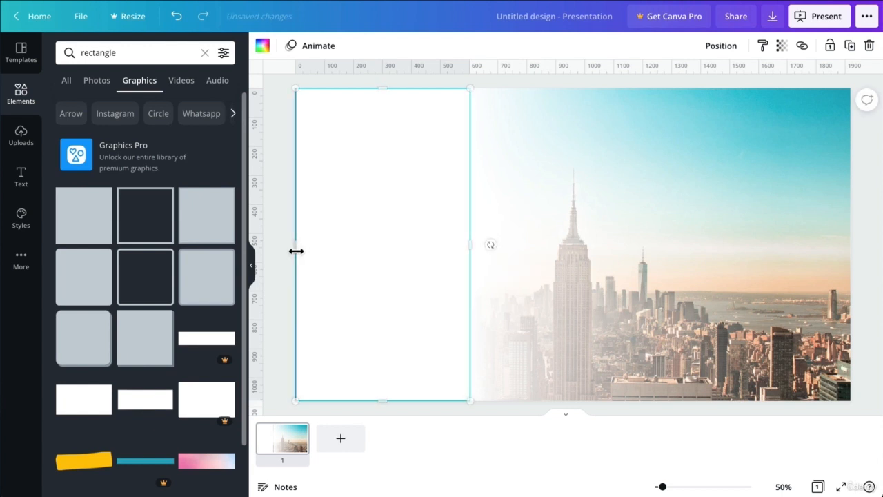
pyautogui.click(22, 178)
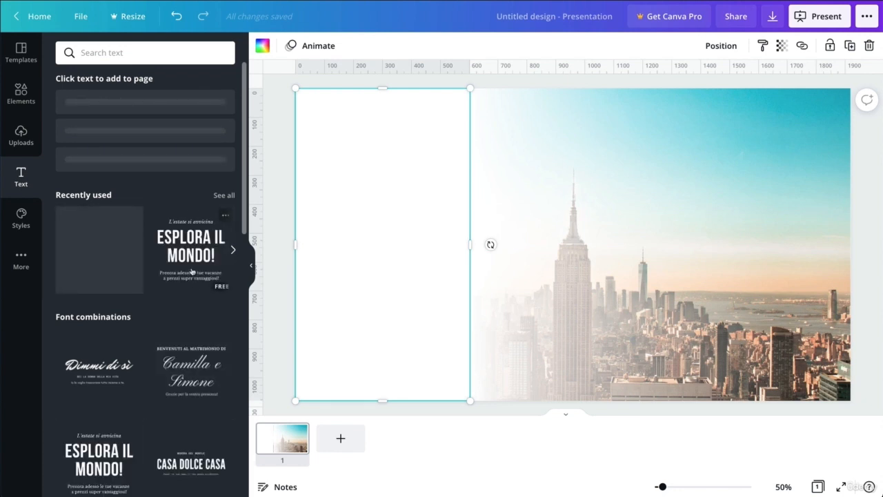
# - Add the UN'ESTATE MAGICA text combination, shrink it, and place it on the left white panel
pyautogui.scroll(-1, 185, 277)
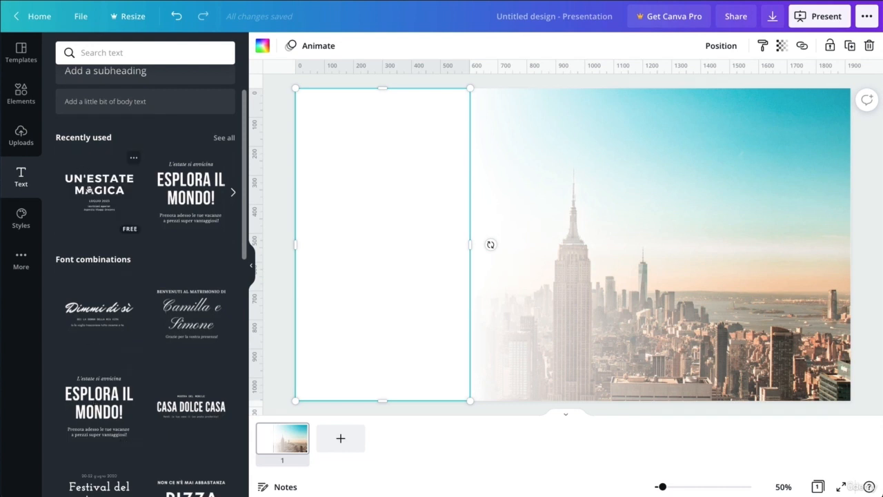
pyautogui.moveTo(89, 190); pyautogui.dragTo(336, 179)
pyautogui.click(113, 197)
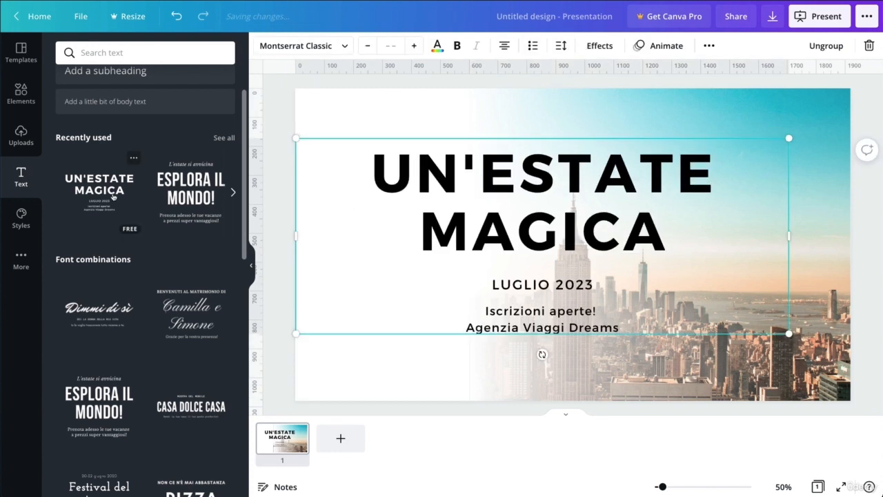
pyautogui.click(715, 163)
pyautogui.moveTo(789, 138); pyautogui.dragTo(491, 173)
pyautogui.moveTo(412, 277); pyautogui.dragTo(404, 234)
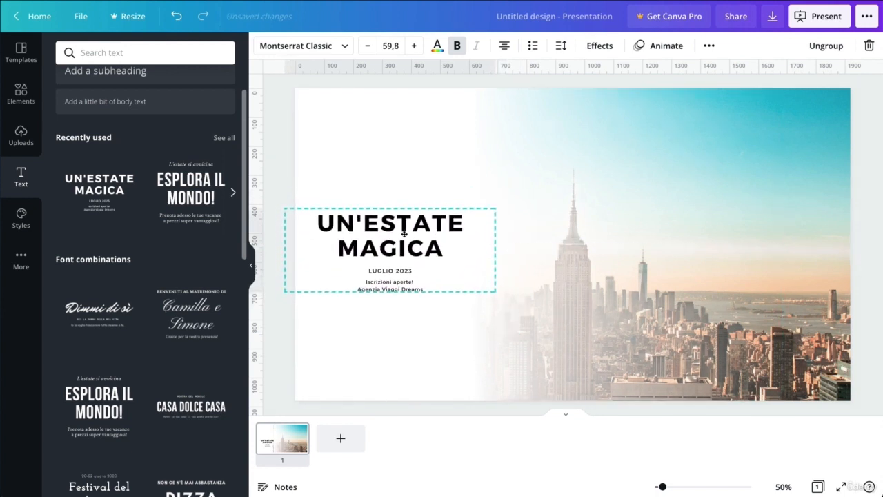
# - Change the heading to 'NEW YORK' and lower the text block slightly on the panel
pyautogui.click(404, 230)
pyautogui.click(404, 229)
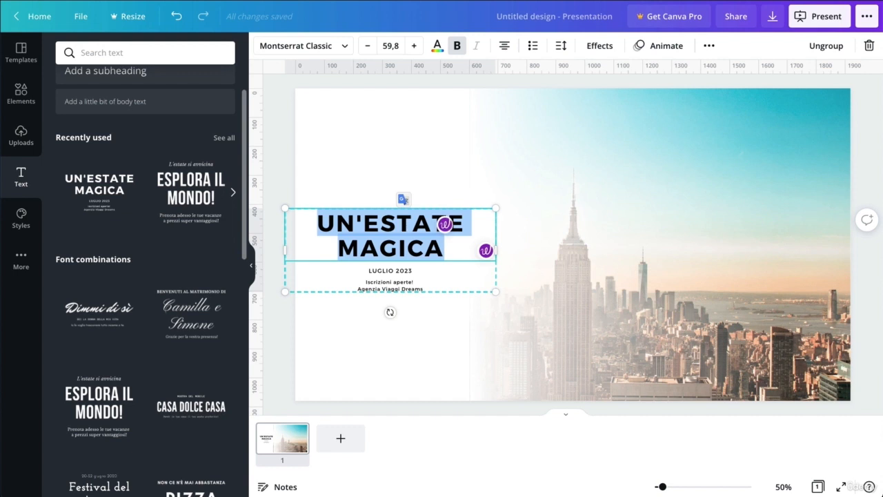
pyautogui.write('NEW YORK')
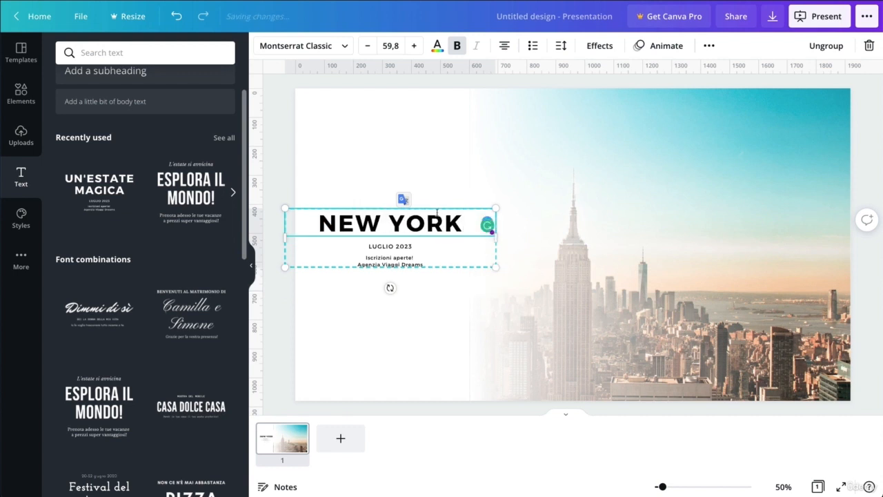
pyautogui.click(493, 315)
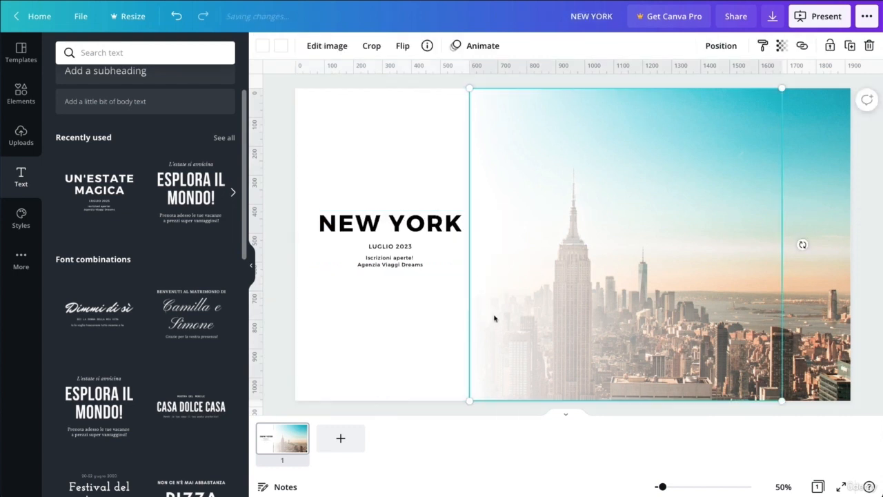
pyautogui.click(476, 415)
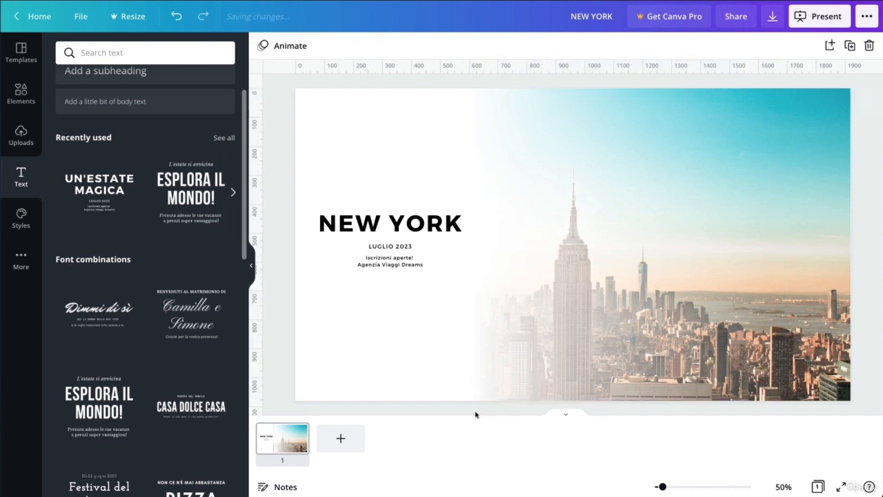
pyautogui.moveTo(408, 237); pyautogui.dragTo(408, 244)
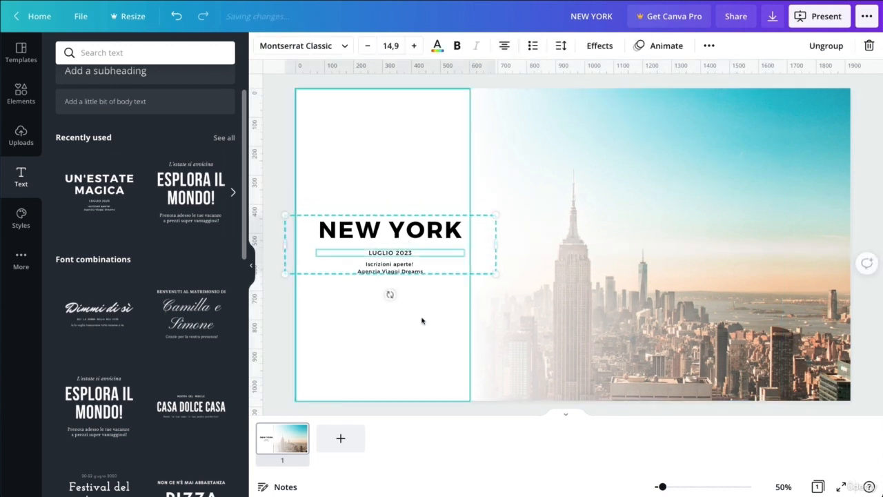
pyautogui.click(281, 183)
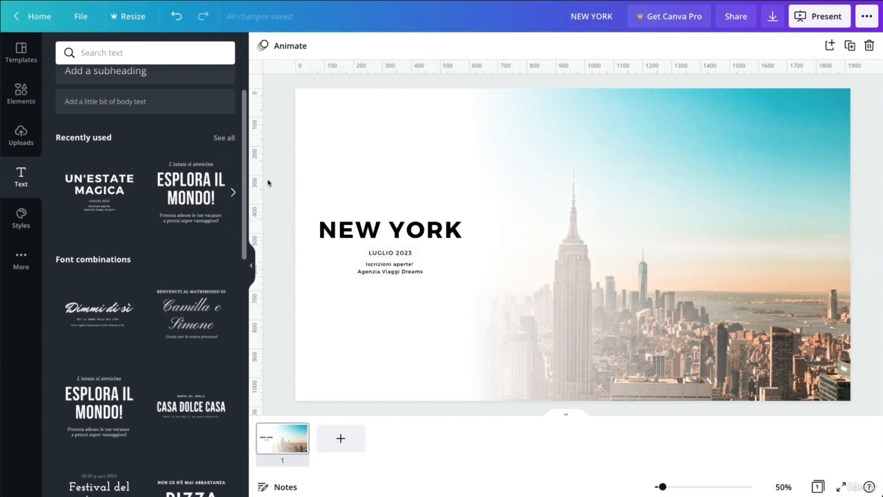